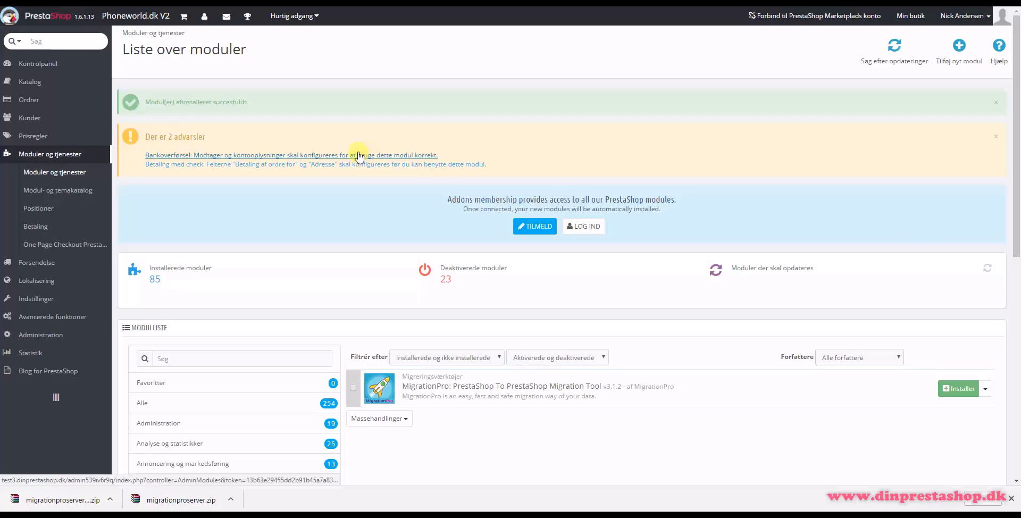
Step: Look over the Katalog, Ordrer, Forsendelse, Lokalisering, Indstillinger and Prisregler menus, then open the Kontrolpanel dashboard
{"action": "mouse_move", "coordinate": [75, 86]}
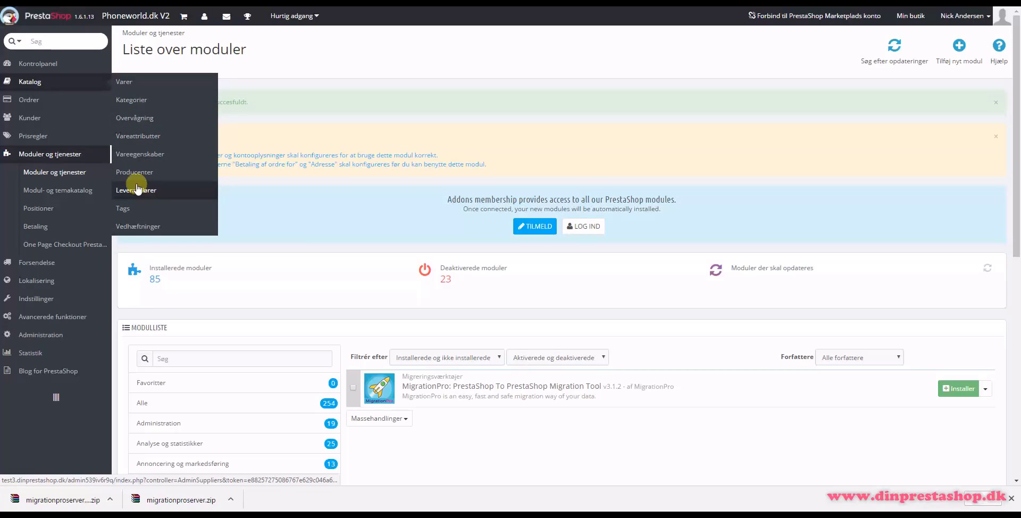
{"action": "mouse_move", "coordinate": [31, 98]}
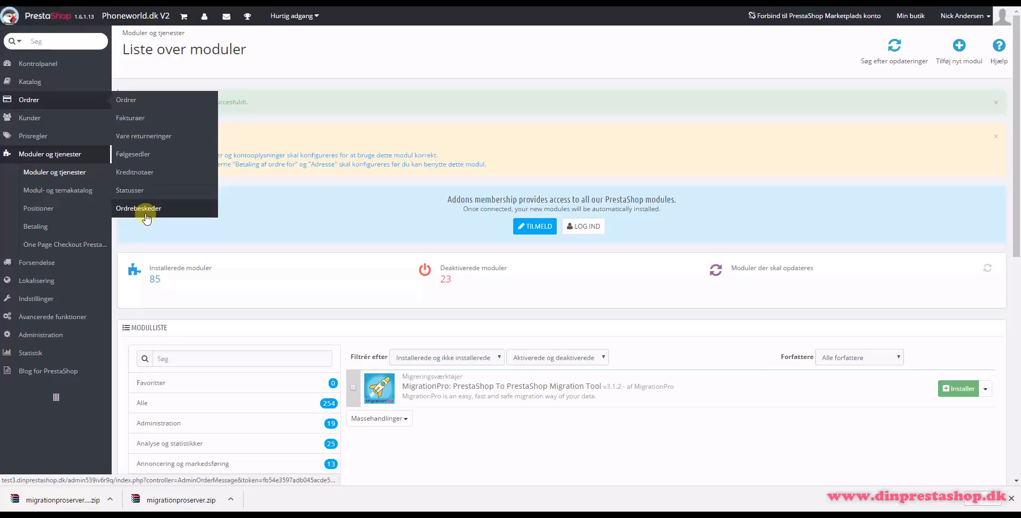
{"action": "mouse_move", "coordinate": [50, 264]}
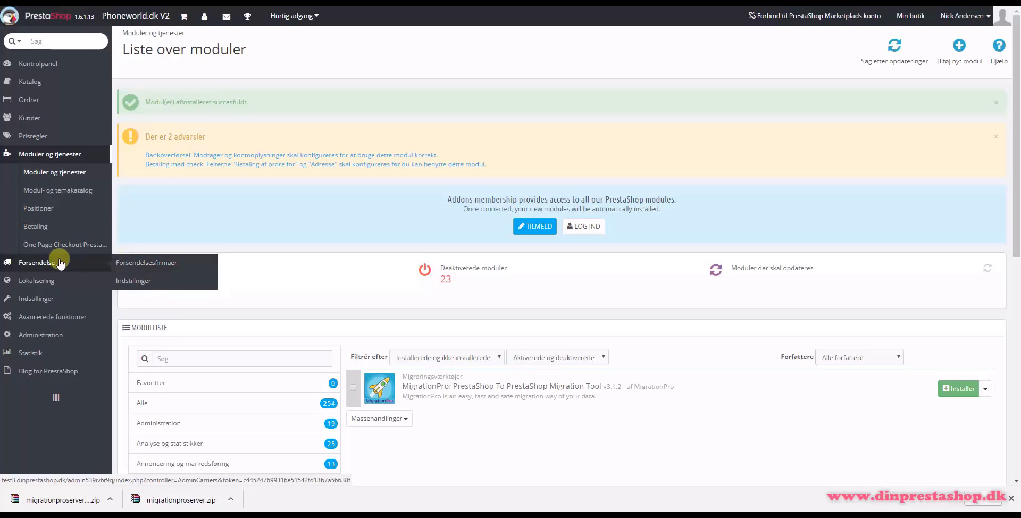
{"action": "mouse_move", "coordinate": [45, 280]}
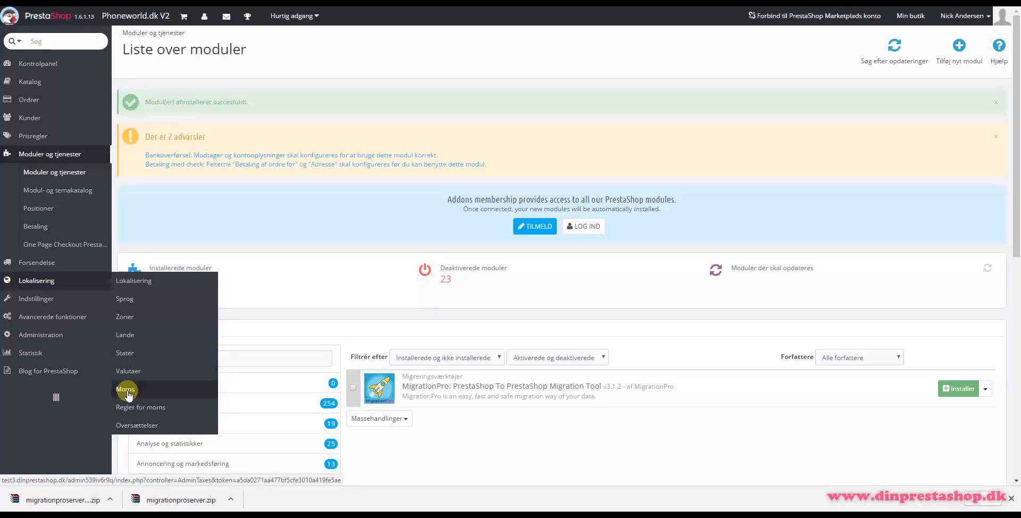
{"action": "mouse_move", "coordinate": [49, 299]}
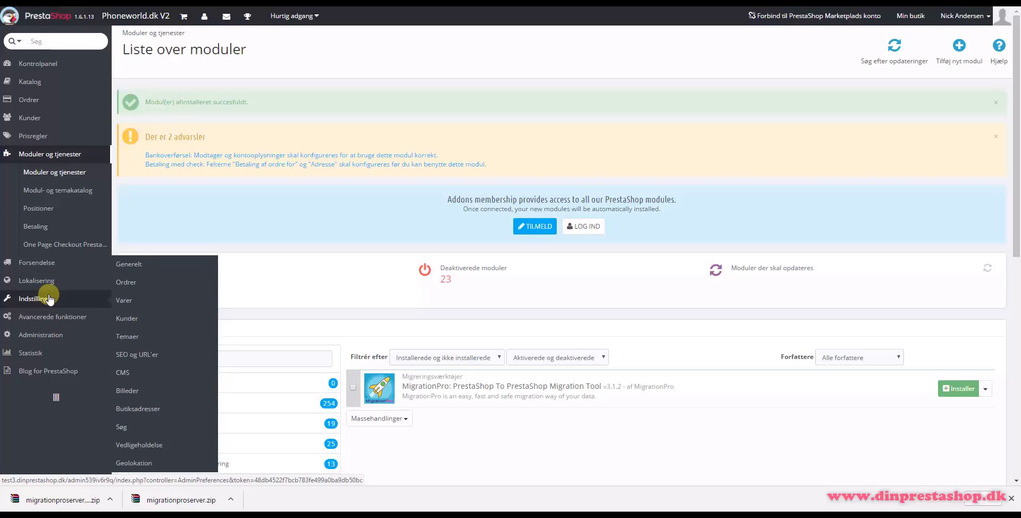
{"action": "mouse_move", "coordinate": [34, 137]}
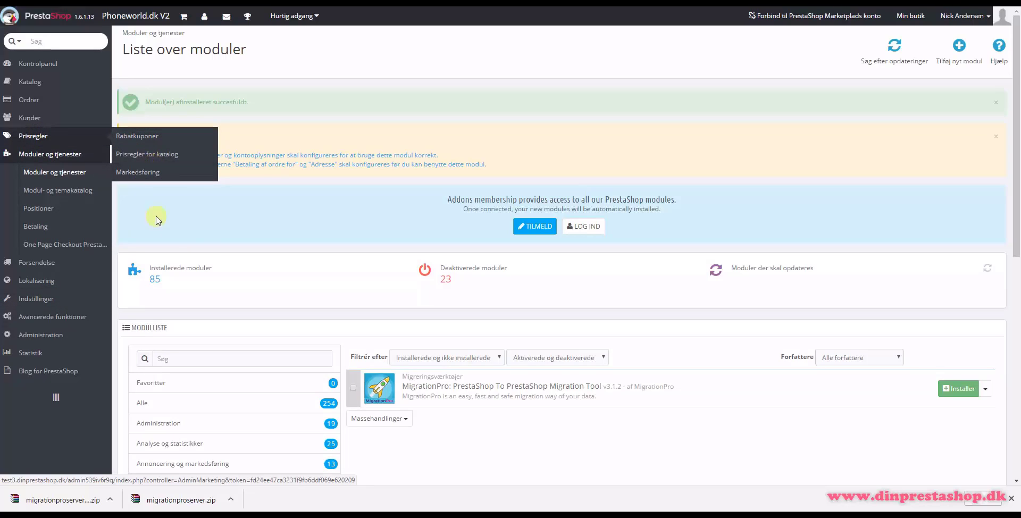
{"action": "left_click", "coordinate": [37, 63]}
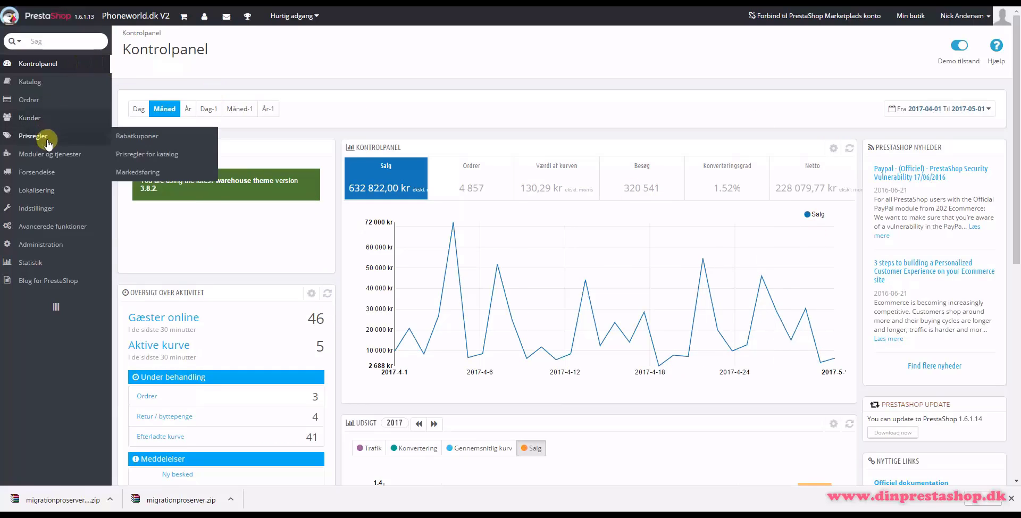
Step: Search the Moduler og tjenester list for 'mig' and install MigrationPro
{"action": "mouse_move", "coordinate": [51, 157]}
{"action": "left_click", "coordinate": [155, 153]}
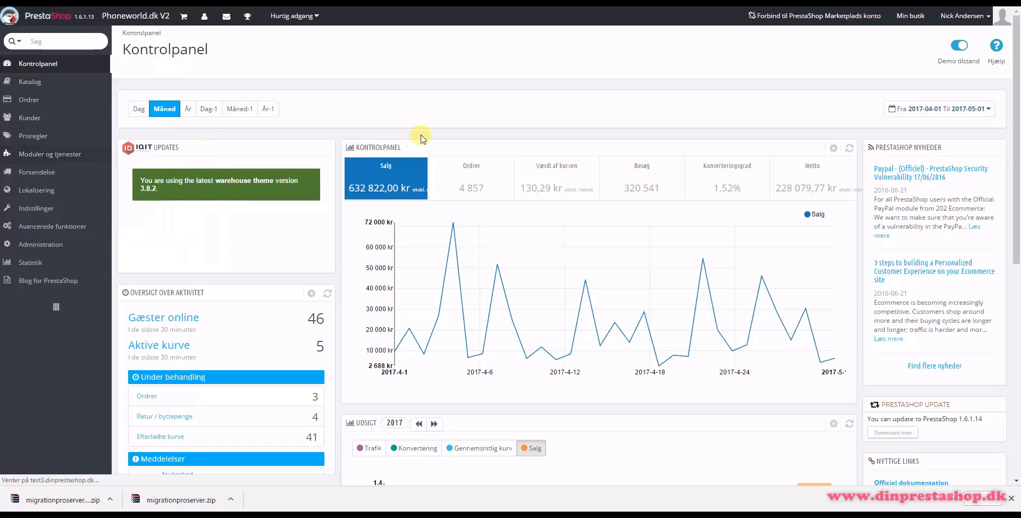
{"action": "left_click", "coordinate": [244, 325]}
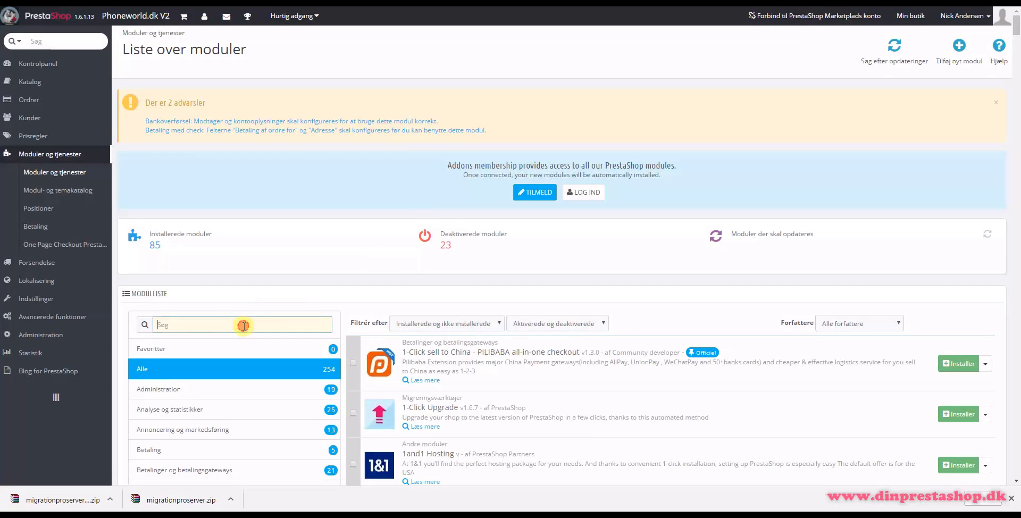
{"action": "type", "text": "mig"}
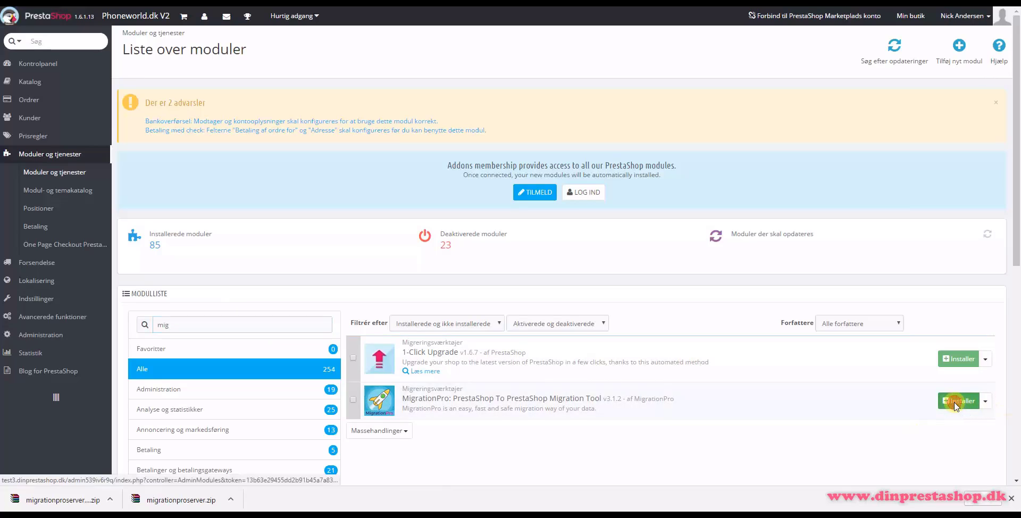
{"action": "left_click", "coordinate": [955, 403]}
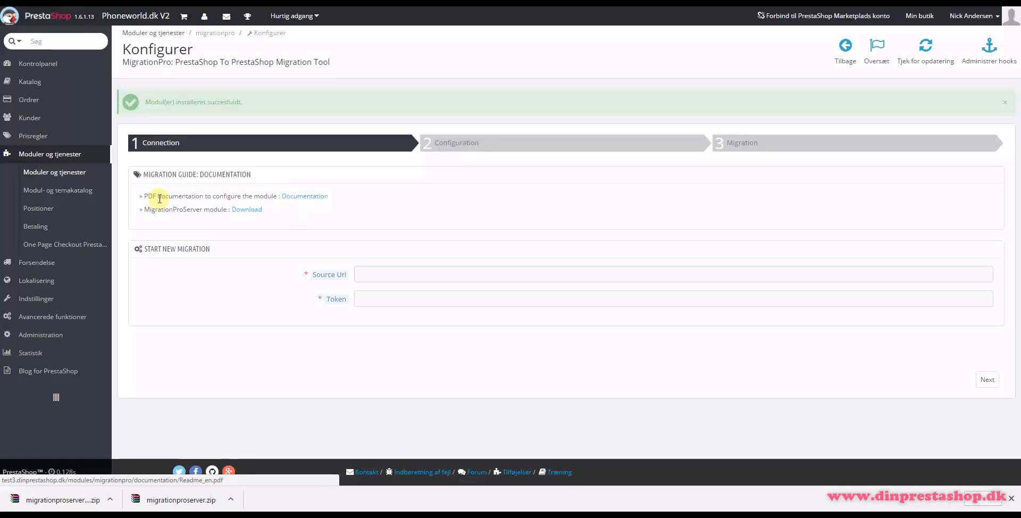
Step: Download the MigrationProServer archive and save migrationproserver.zip to disk
{"action": "left_click", "coordinate": [243, 211]}
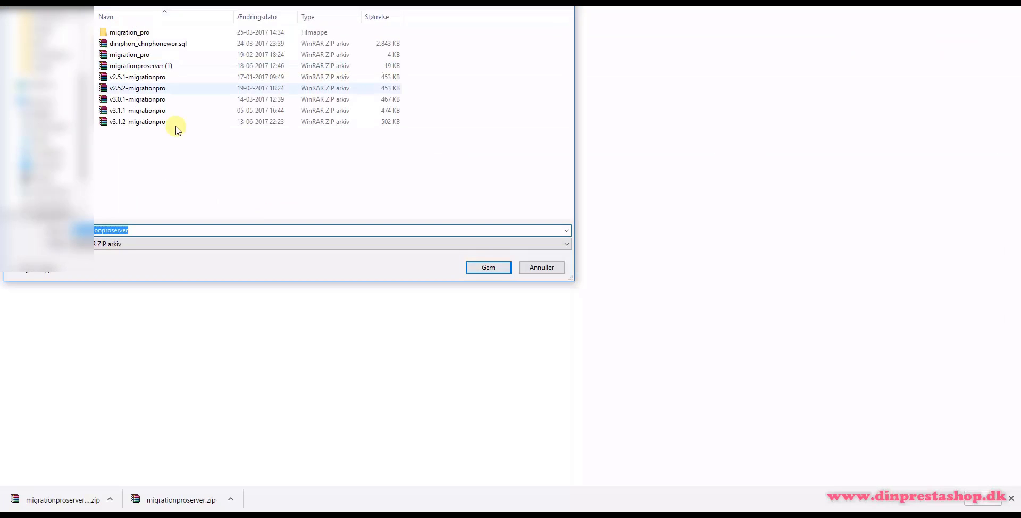
{"action": "left_click", "coordinate": [488, 268]}
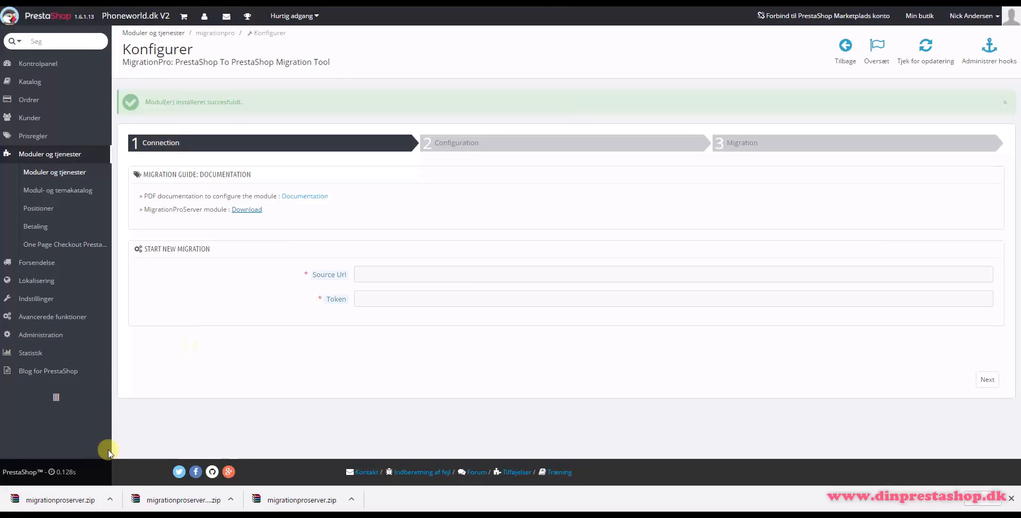
{"action": "left_click", "coordinate": [1013, 500]}
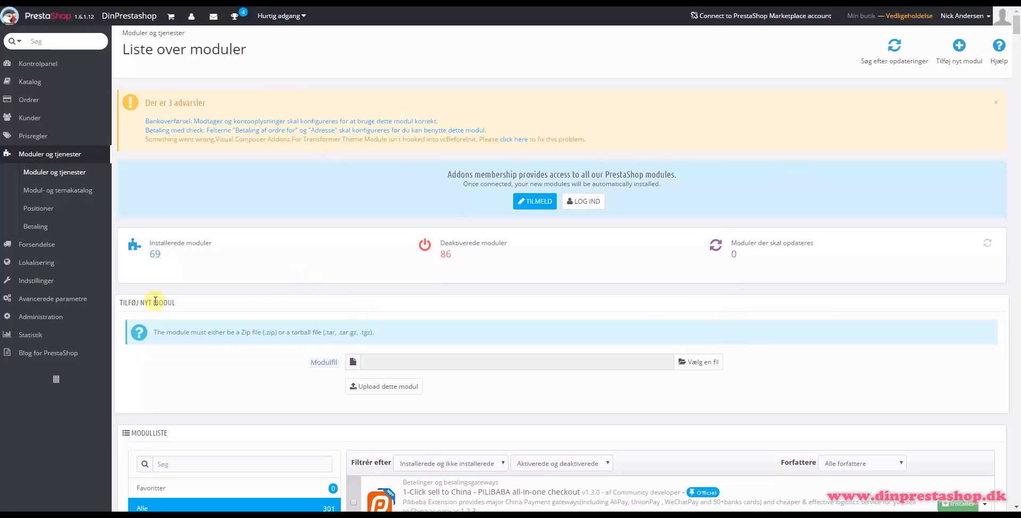
Step: Review the shop's Varer product list and its Kategorier category list
{"action": "mouse_move", "coordinate": [49, 81]}
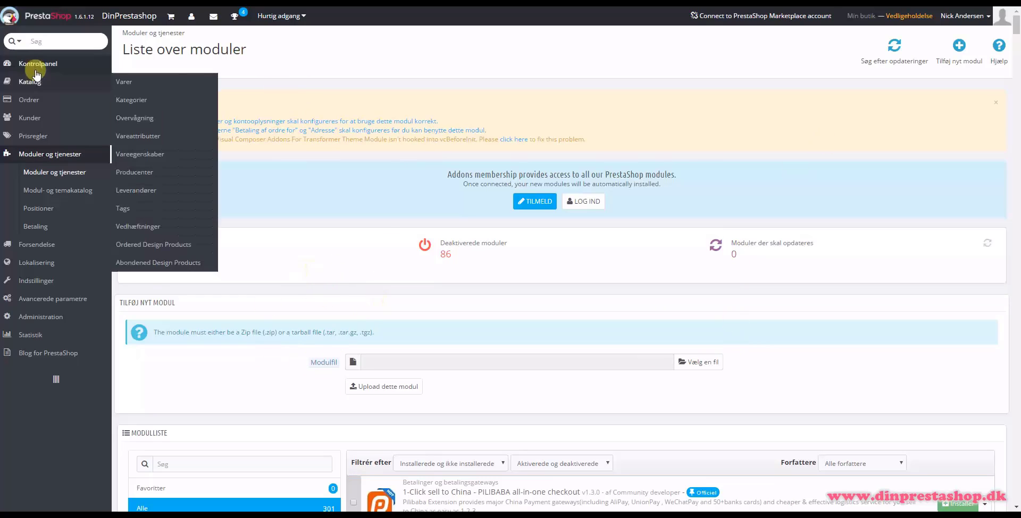
{"action": "left_click", "coordinate": [125, 85]}
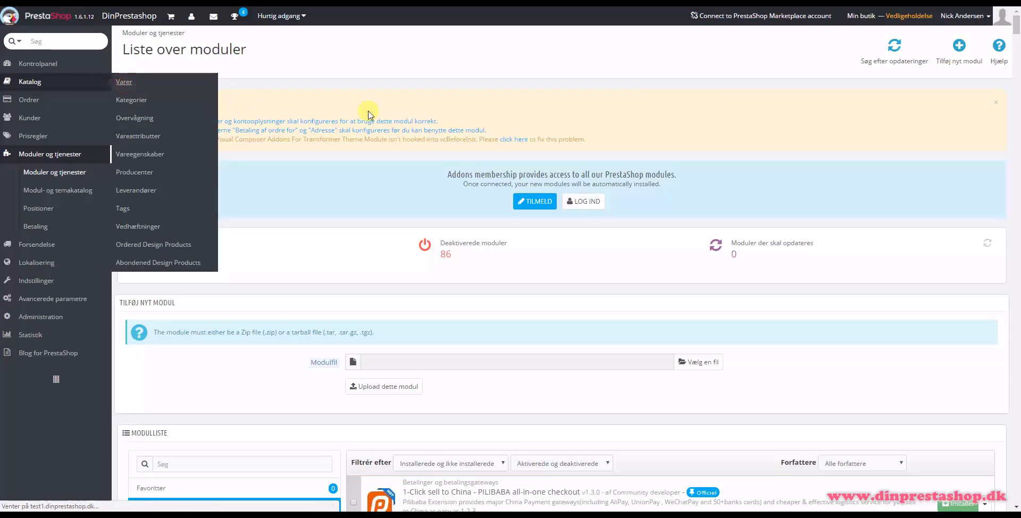
{"action": "scroll", "coordinate": [234, 359], "scroll_direction": "down", "scroll_amount": 2}
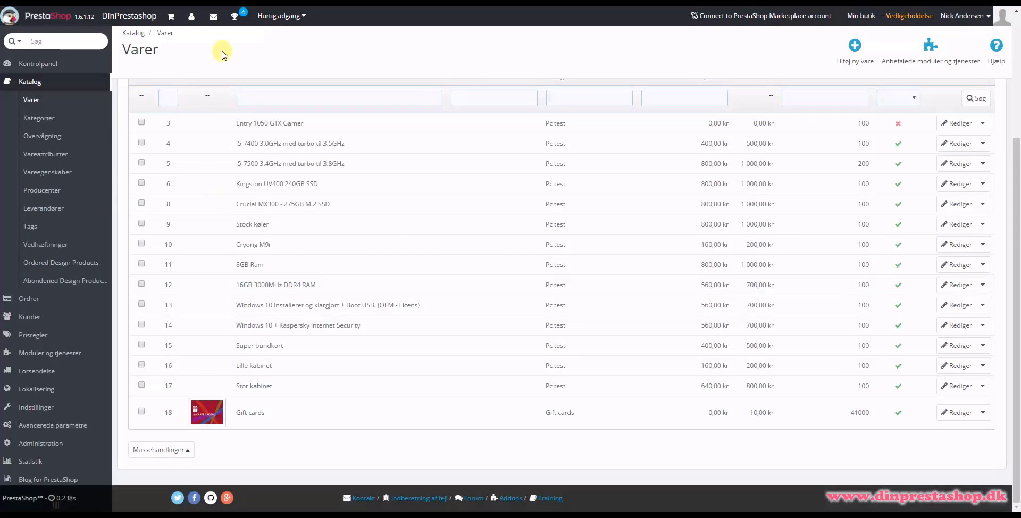
{"action": "scroll", "coordinate": [153, 169], "scroll_direction": "up", "scroll_amount": 3}
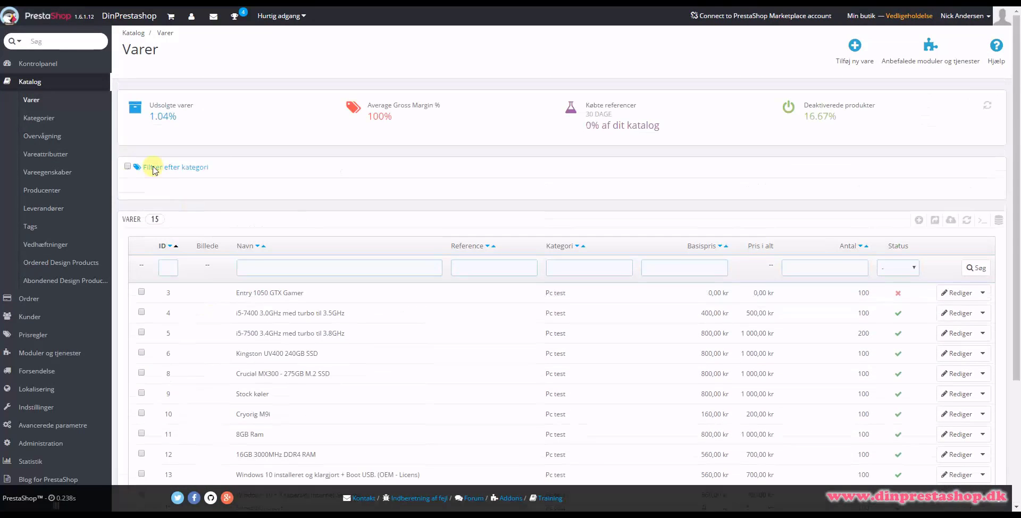
{"action": "left_click", "coordinate": [37, 118]}
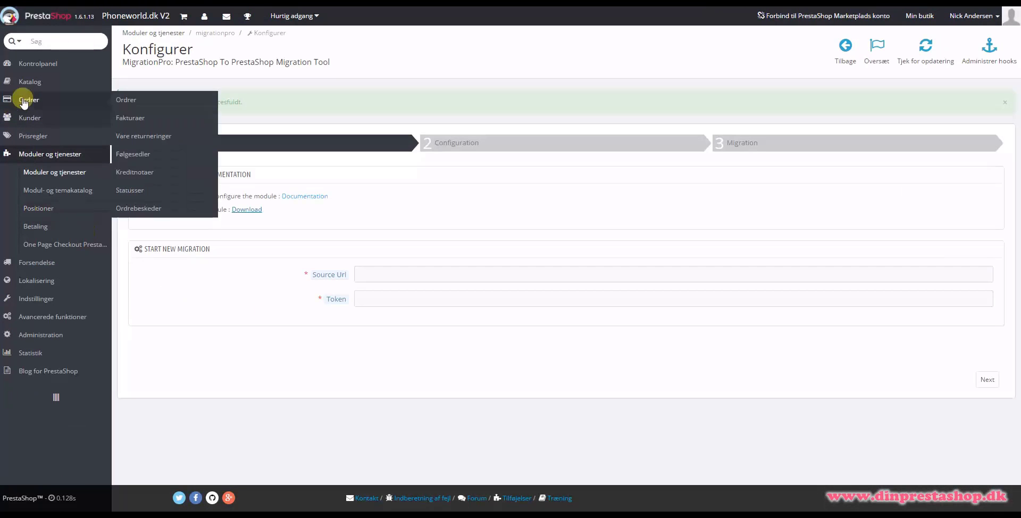
Step: Review the other shop's product list in a new tab, then bring up the Tilføj nyt modul upload form
{"action": "mouse_move", "coordinate": [24, 80]}
{"action": "right_click", "coordinate": [128, 91]}
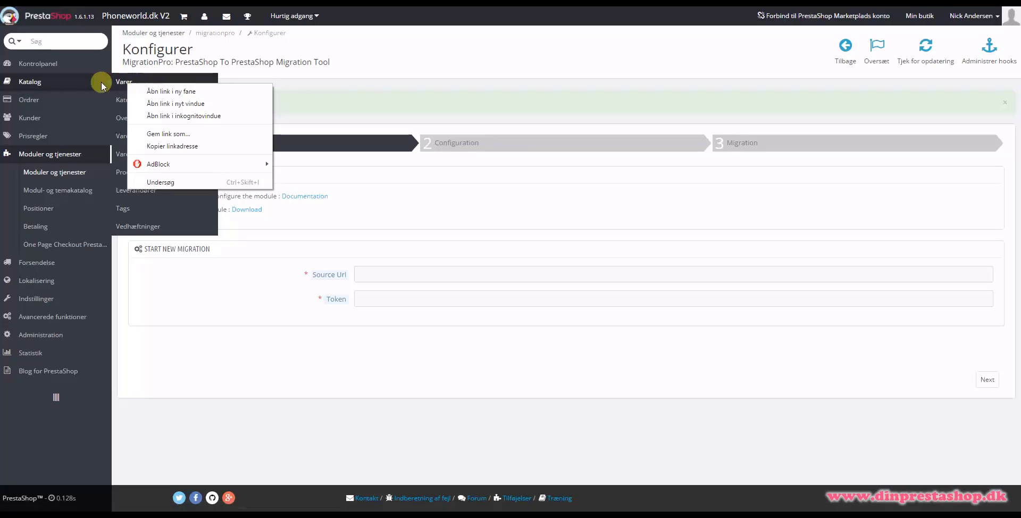
{"action": "left_click", "coordinate": [149, 92]}
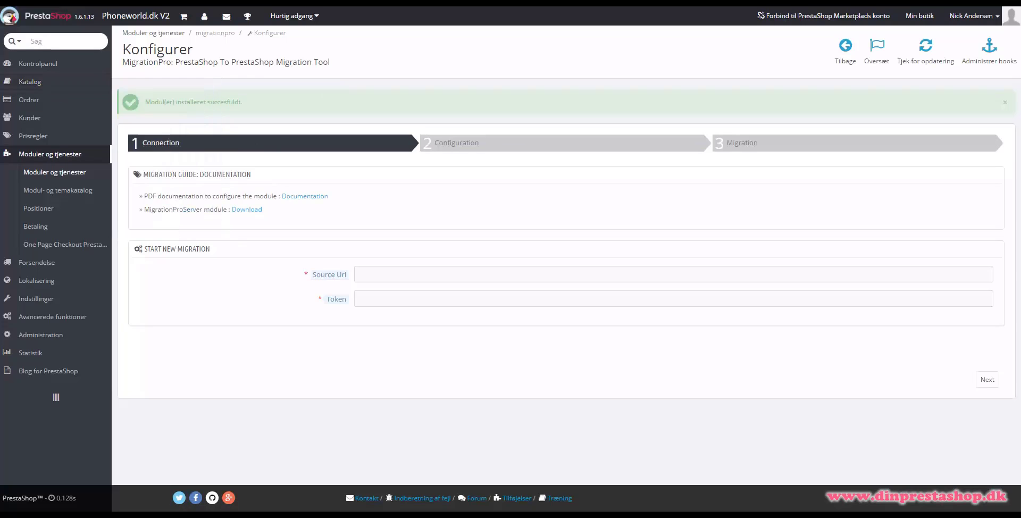
{"action": "key", "text": "ctrl+Tab"}
{"action": "scroll", "coordinate": [272, 355], "scroll_direction": "down", "scroll_amount": 15}
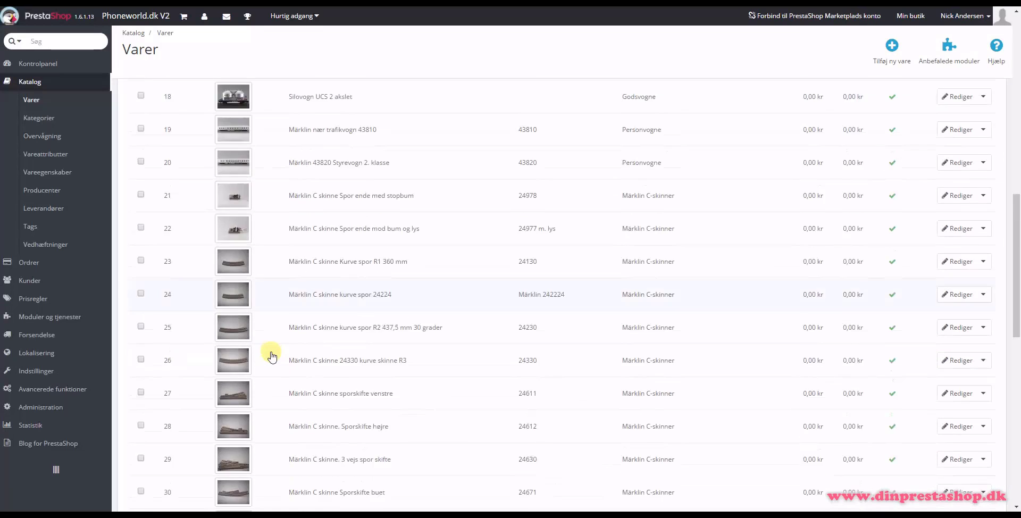
{"action": "scroll", "coordinate": [275, 358], "scroll_direction": "up", "scroll_amount": 6}
{"action": "key", "text": "ctrl+shift+Tab"}
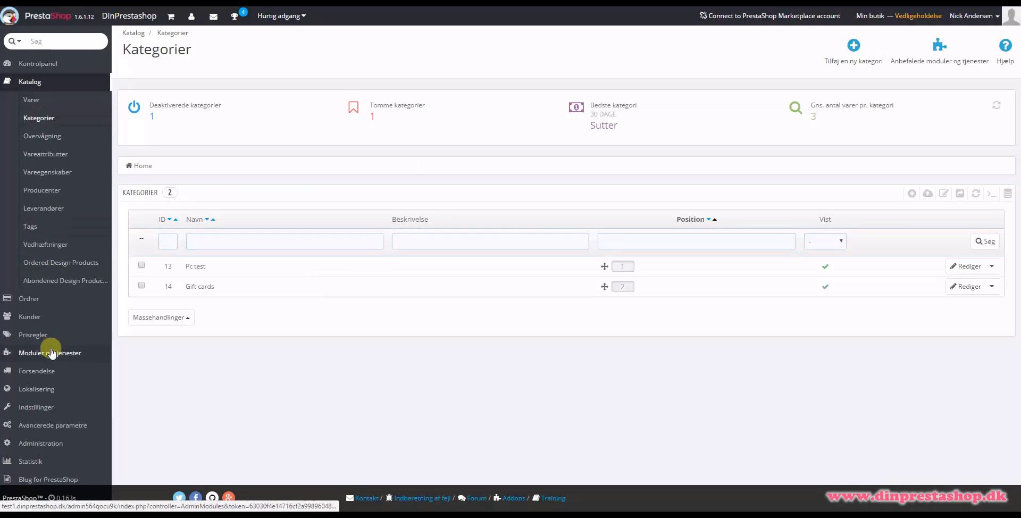
{"action": "left_click", "coordinate": [154, 350]}
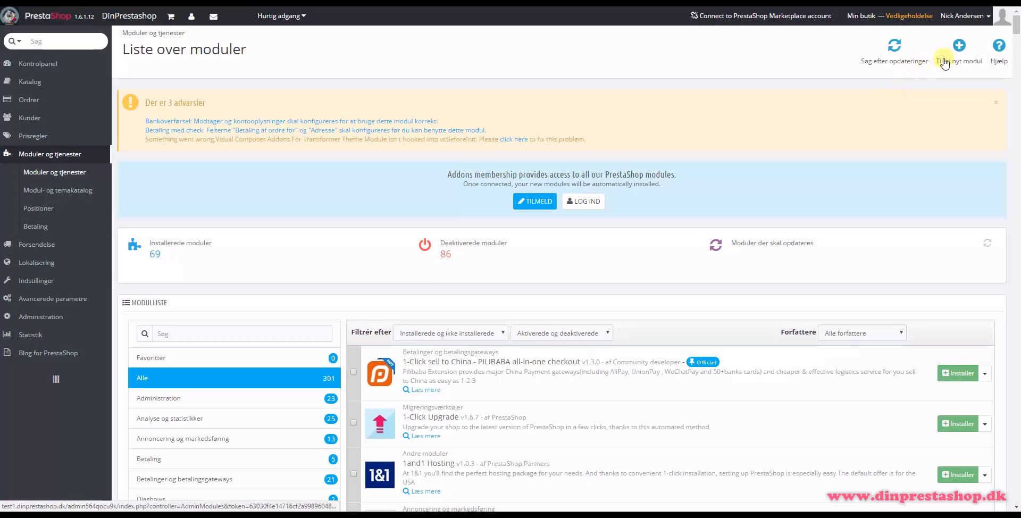
{"action": "left_click", "coordinate": [953, 55]}
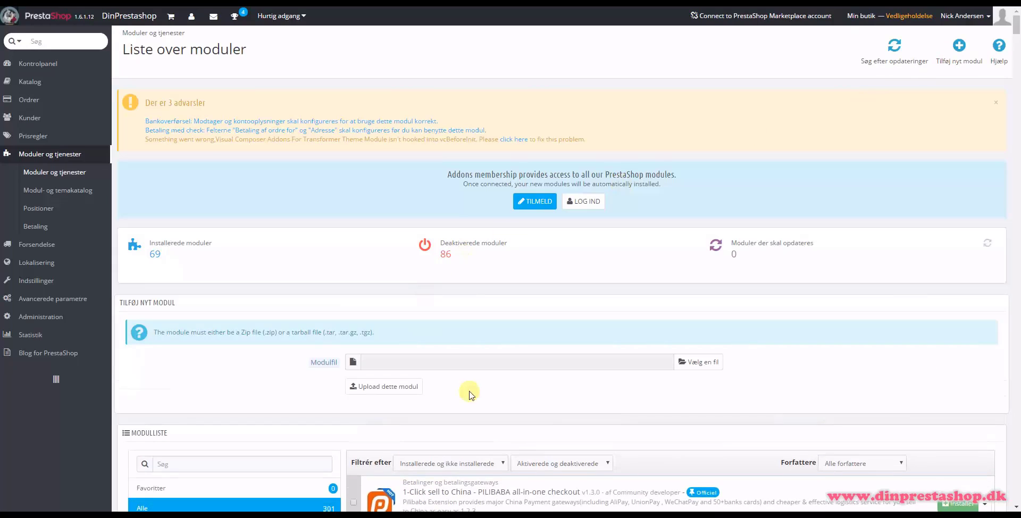
Step: Upload migrationproserver.zip and install MigrationProServer, confirming the unverified-module warning
{"action": "left_click", "coordinate": [707, 362]}
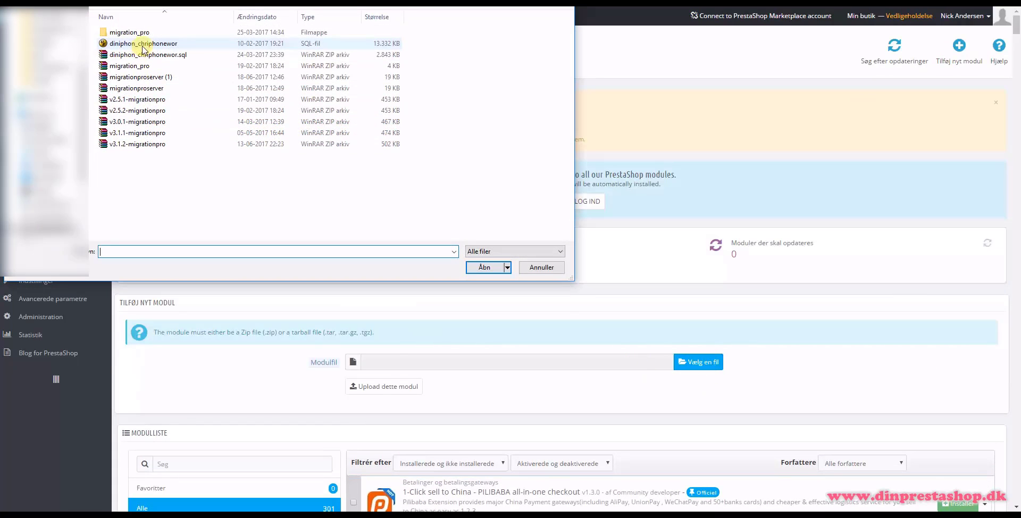
{"action": "left_click", "coordinate": [151, 90]}
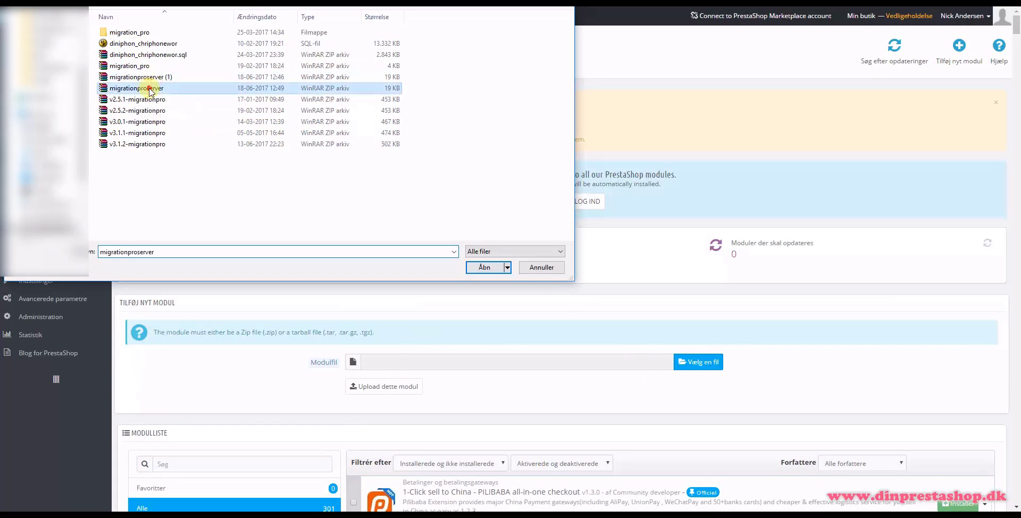
{"action": "left_click", "coordinate": [485, 267]}
{"action": "left_click", "coordinate": [388, 387]}
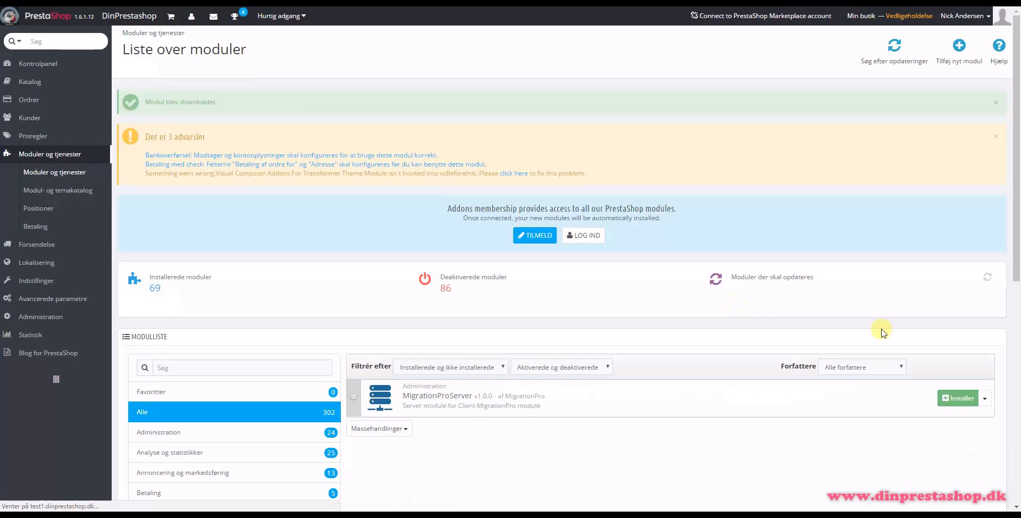
{"action": "left_click", "coordinate": [952, 401]}
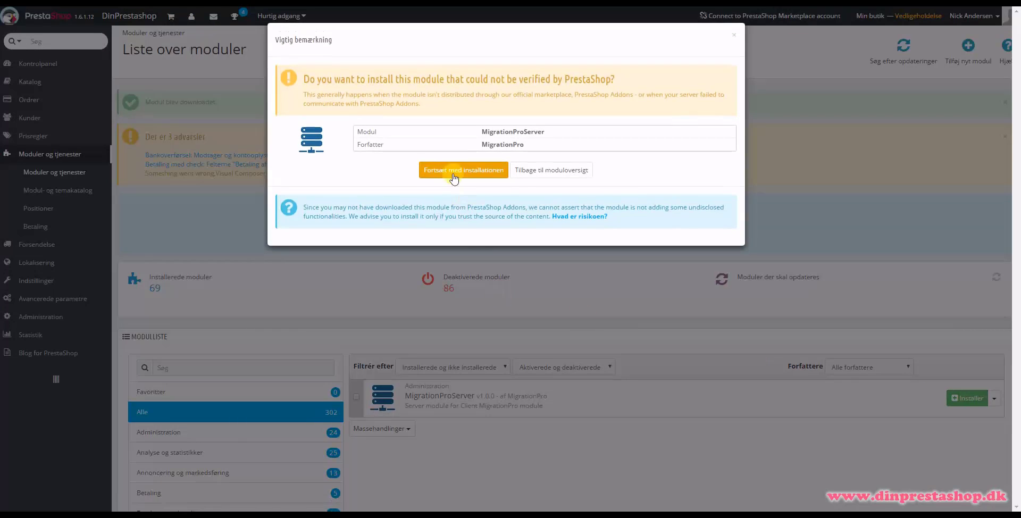
{"action": "left_click", "coordinate": [452, 171]}
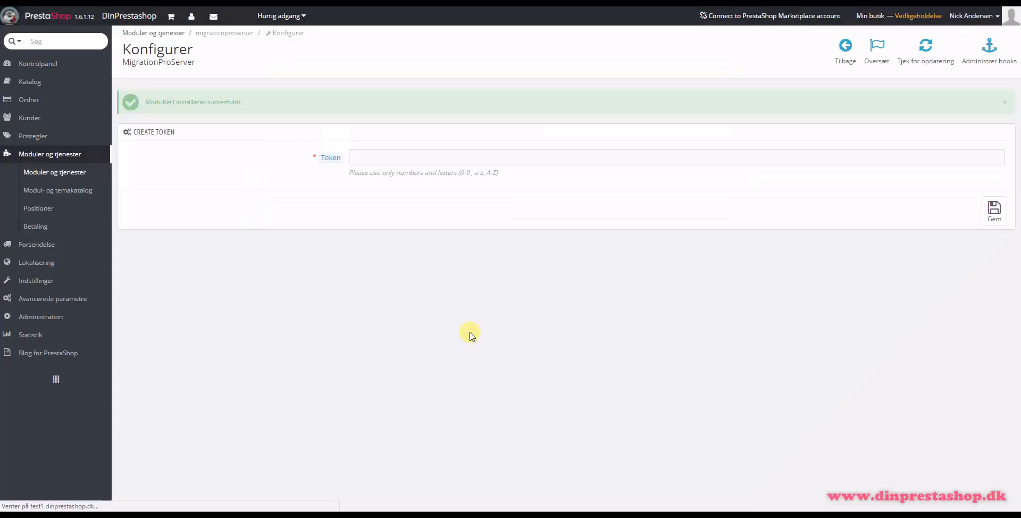
{"action": "left_click", "coordinate": [369, 155]}
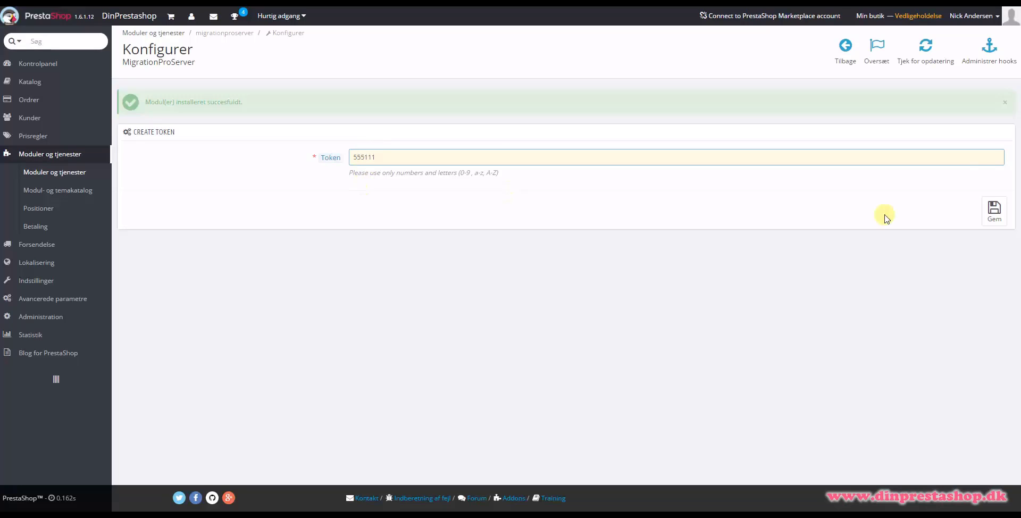
{"action": "left_click", "coordinate": [994, 210]}
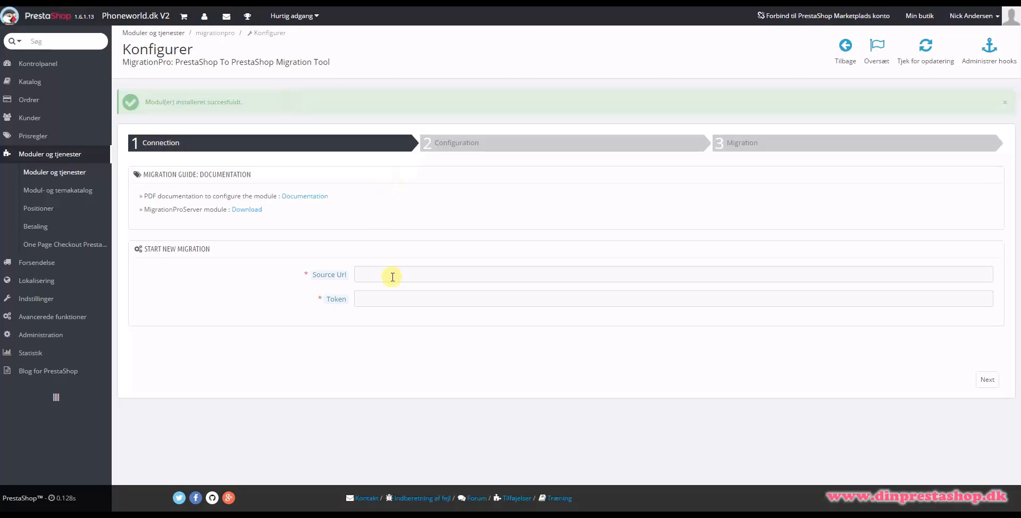
{"action": "left_click", "coordinate": [393, 275]}
{"action": "type", "text": "http://test1.dinprestashop.dk"}
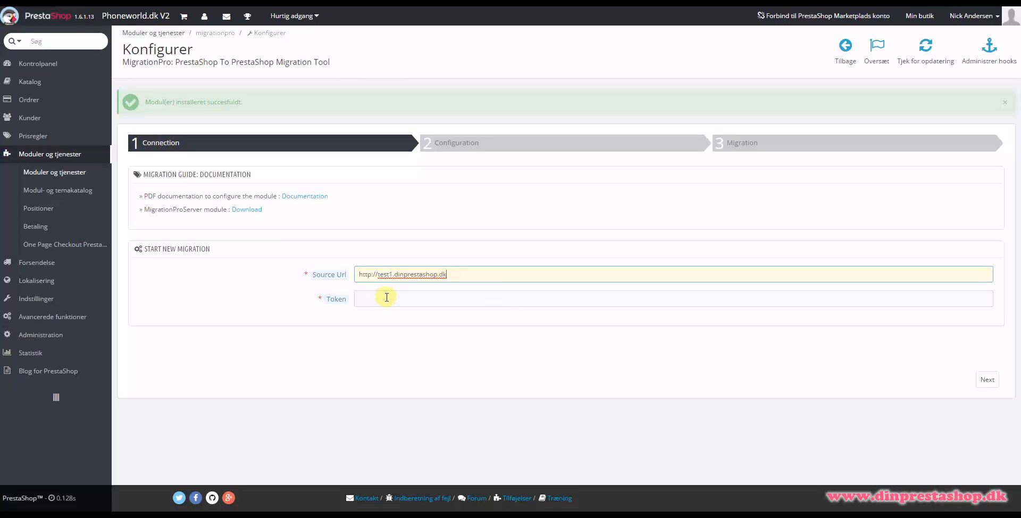
Step: Enter the source shop's token and try advancing to the Configuration step
{"action": "left_click", "coordinate": [386, 298]}
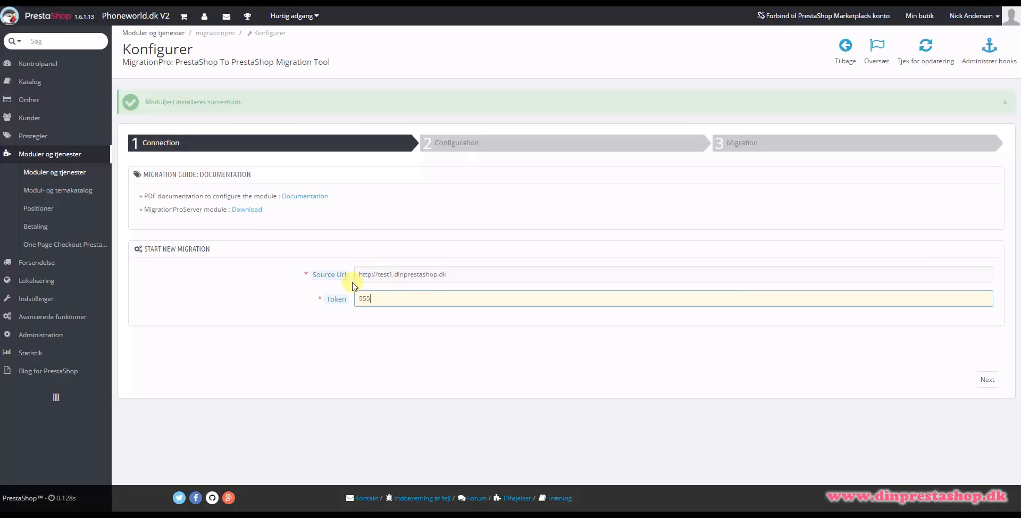
{"action": "type", "text": "111"}
{"action": "left_click", "coordinate": [988, 379]}
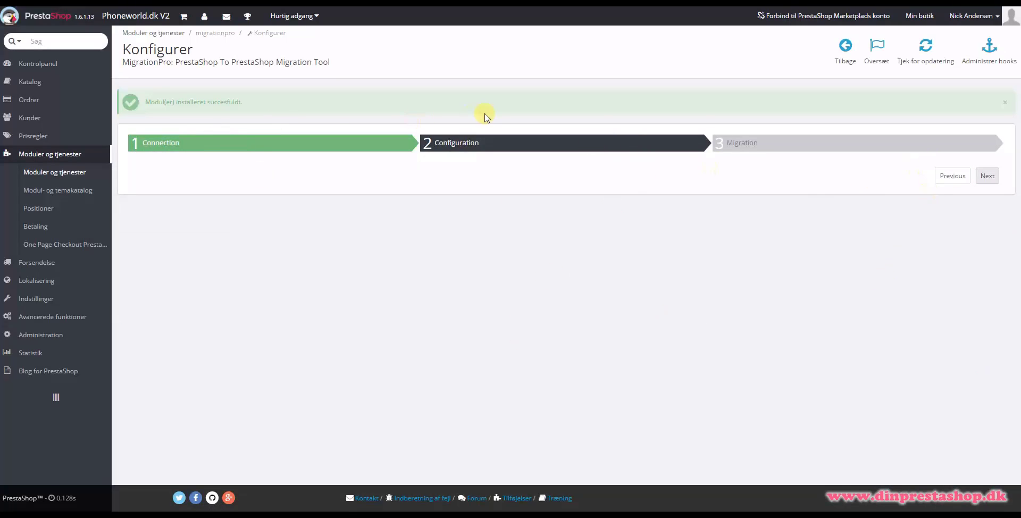
Step: Check the shop maintenance settings, then advance the wizard to the Configuration step
{"action": "left_click", "coordinate": [959, 176]}
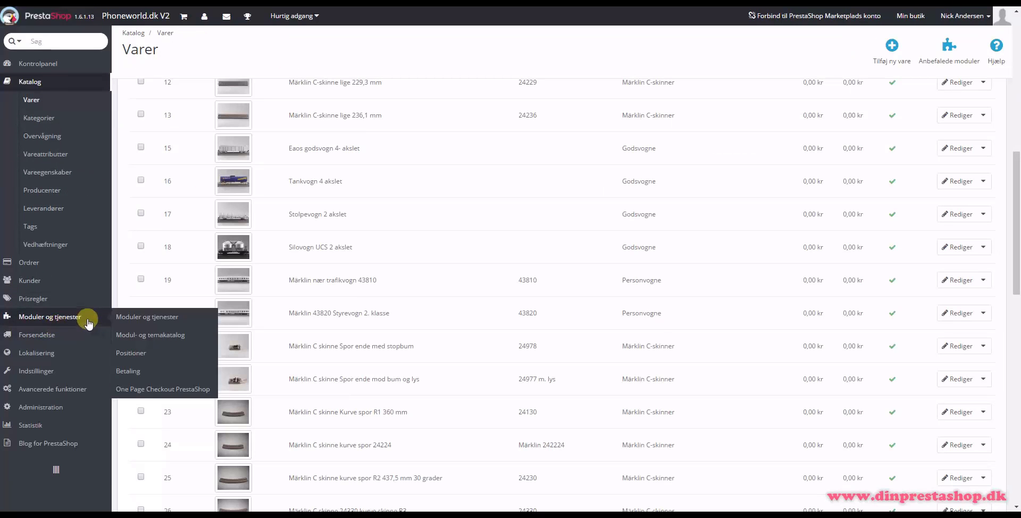
{"action": "mouse_move", "coordinate": [53, 370]}
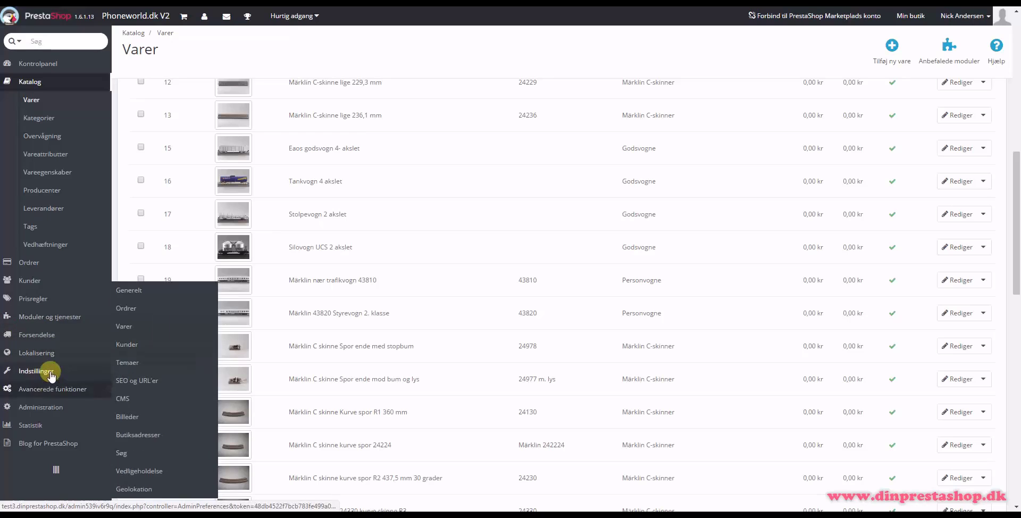
{"action": "left_click", "coordinate": [146, 470]}
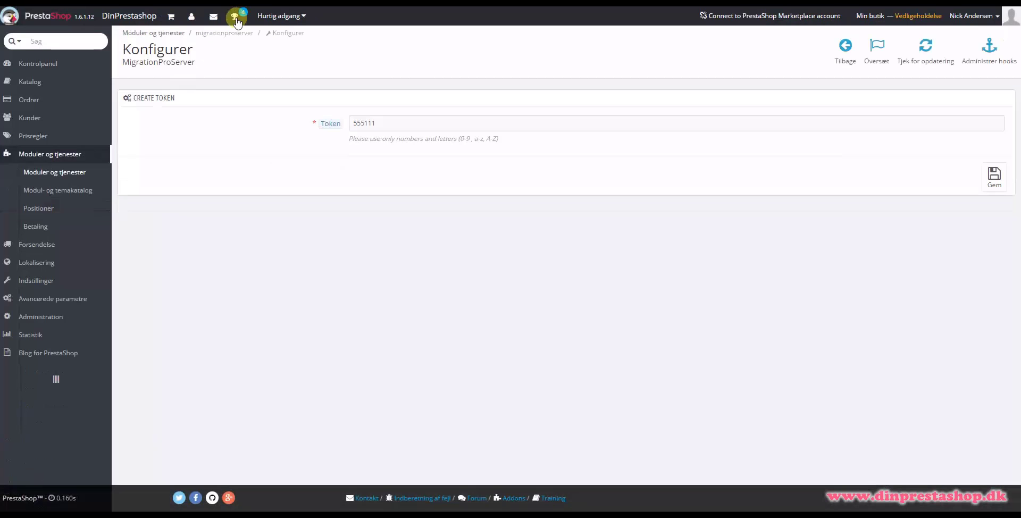
{"action": "mouse_move", "coordinate": [41, 291]}
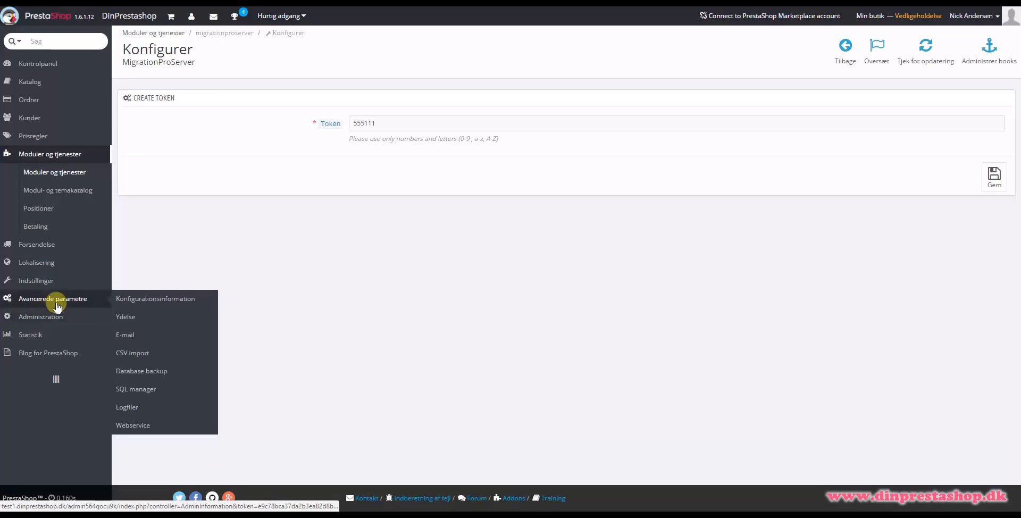
{"action": "mouse_move", "coordinate": [27, 280]}
{"action": "left_click", "coordinate": [147, 451]}
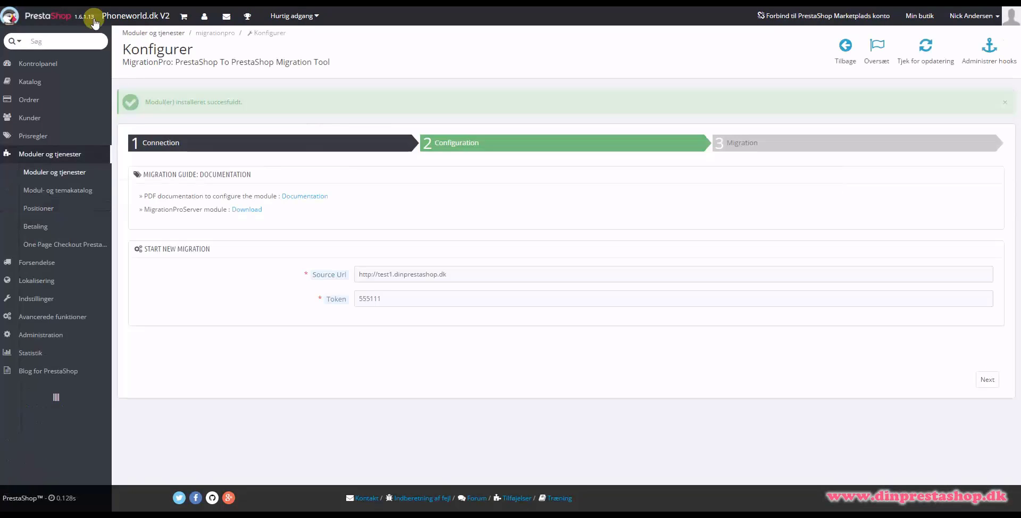
{"action": "left_click", "coordinate": [987, 380]}
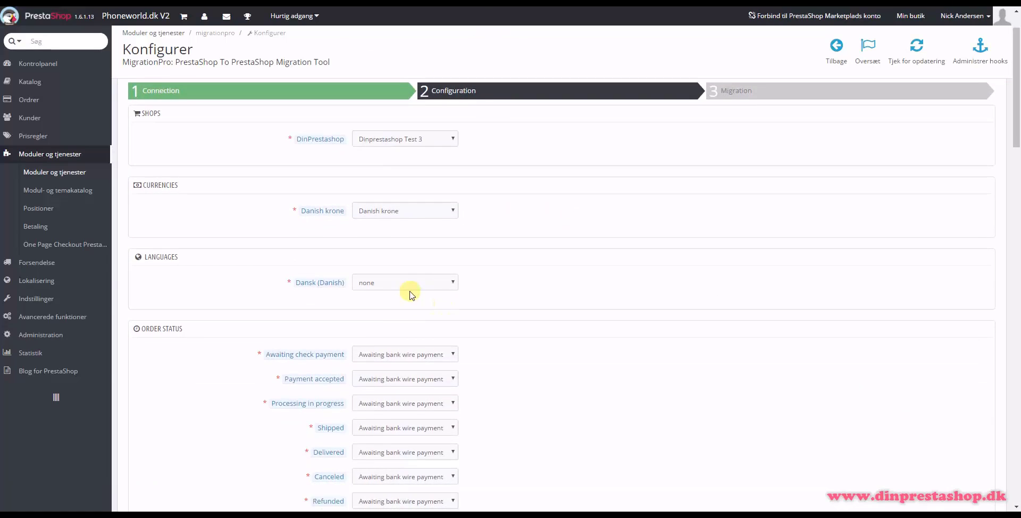
Step: Keep the shop mapped to Dinprestashop Test 3 and the currency to Danish krone
{"action": "left_click", "coordinate": [410, 141]}
{"action": "left_click", "coordinate": [410, 141]}
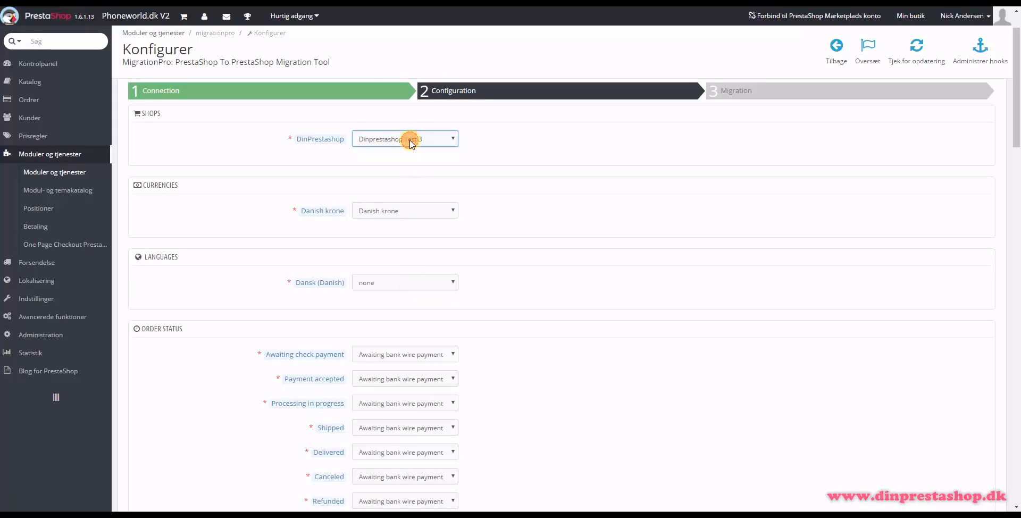
{"action": "left_click", "coordinate": [397, 211]}
{"action": "left_click", "coordinate": [394, 211]}
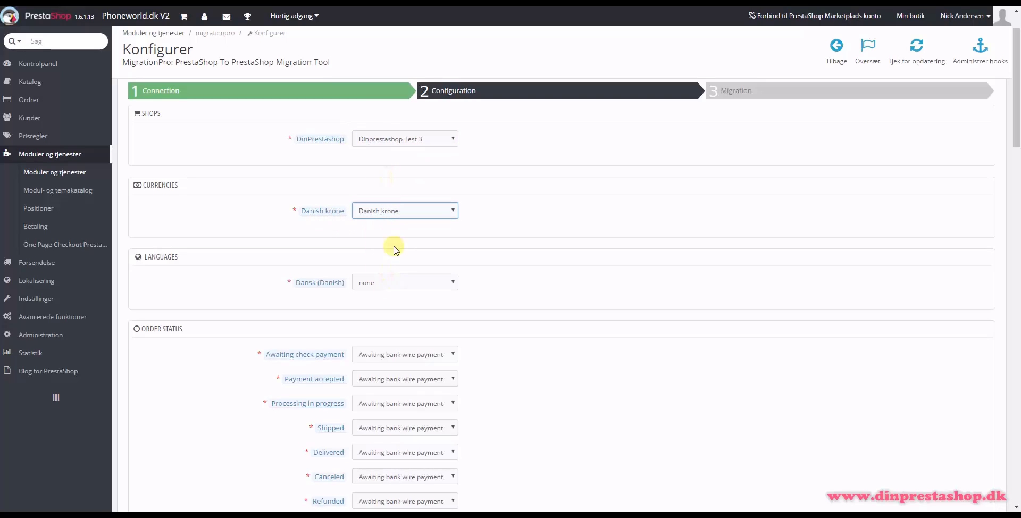
Step: Map the language to Dansk (Danish), leaving the Awaiting check payment status unchanged
{"action": "left_click", "coordinate": [392, 283]}
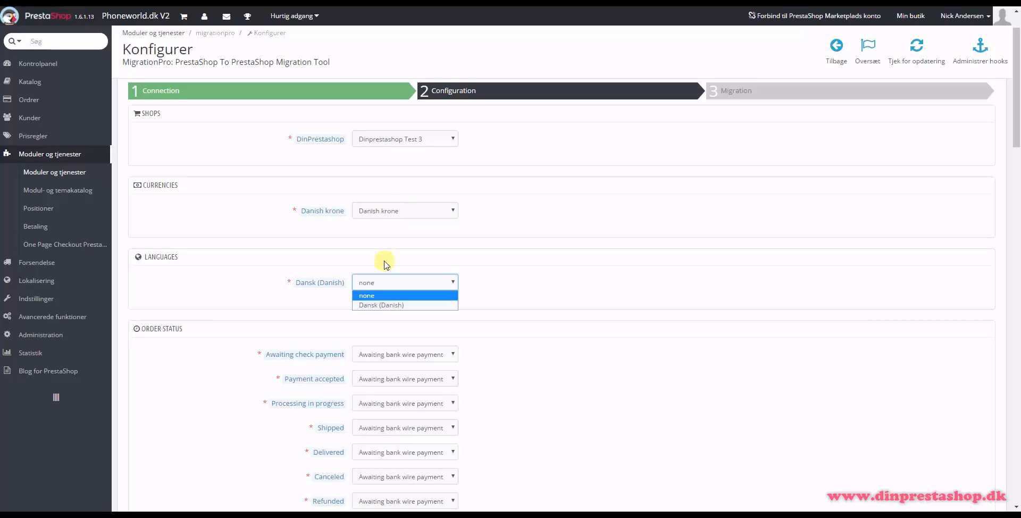
{"action": "left_click", "coordinate": [382, 305]}
{"action": "scroll", "coordinate": [549, 345], "scroll_direction": "down", "scroll_amount": 2}
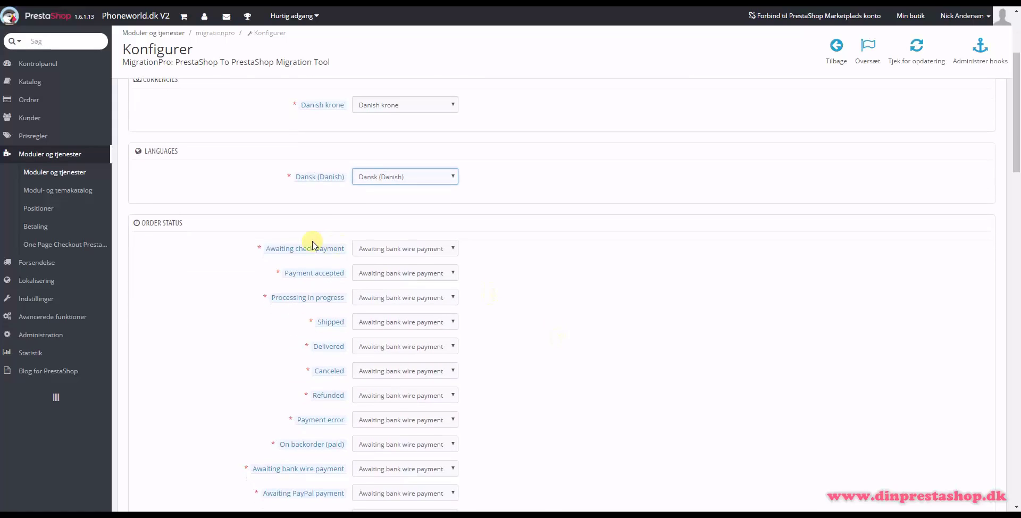
{"action": "left_click", "coordinate": [388, 249]}
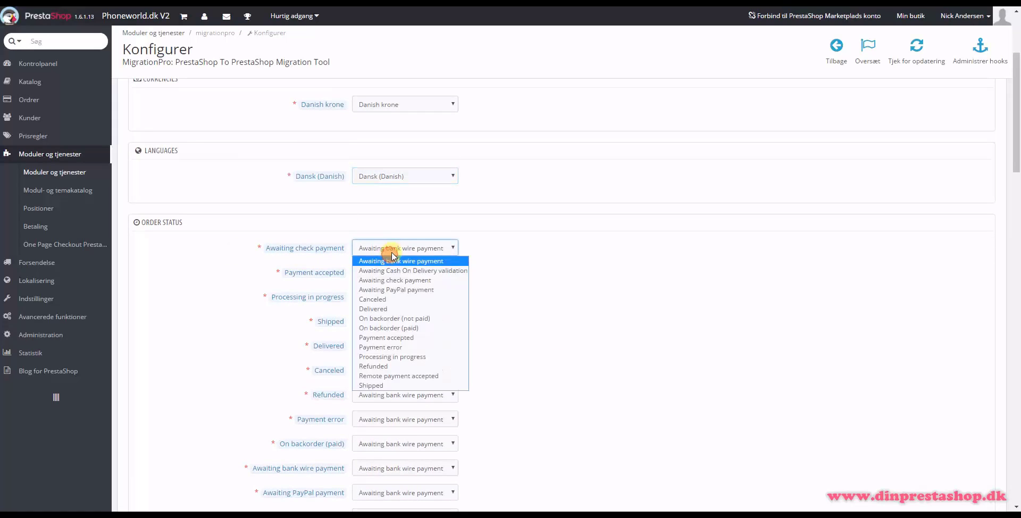
{"action": "left_click", "coordinate": [489, 256]}
{"action": "scroll", "coordinate": [388, 319], "scroll_direction": "down", "scroll_amount": 2}
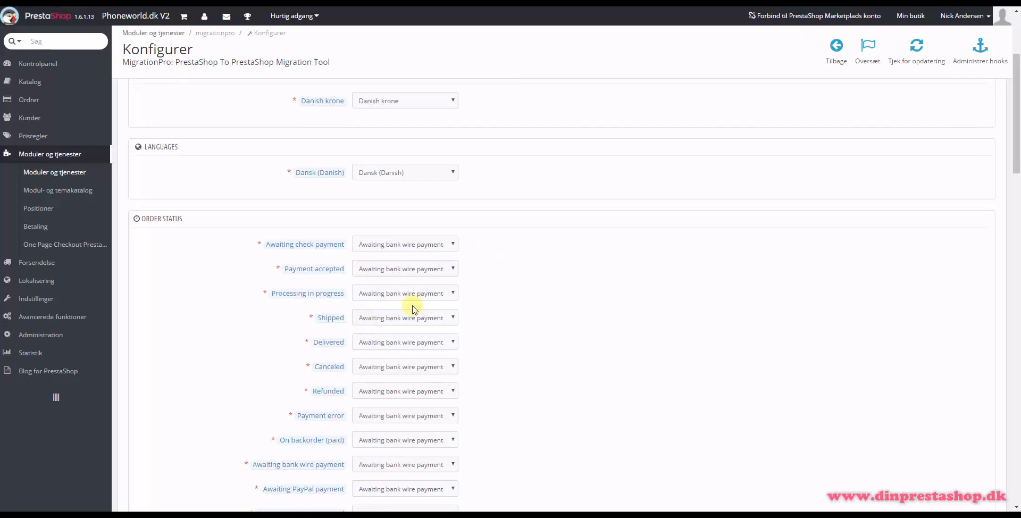
{"action": "scroll", "coordinate": [463, 289], "scroll_direction": "down", "scroll_amount": 5}
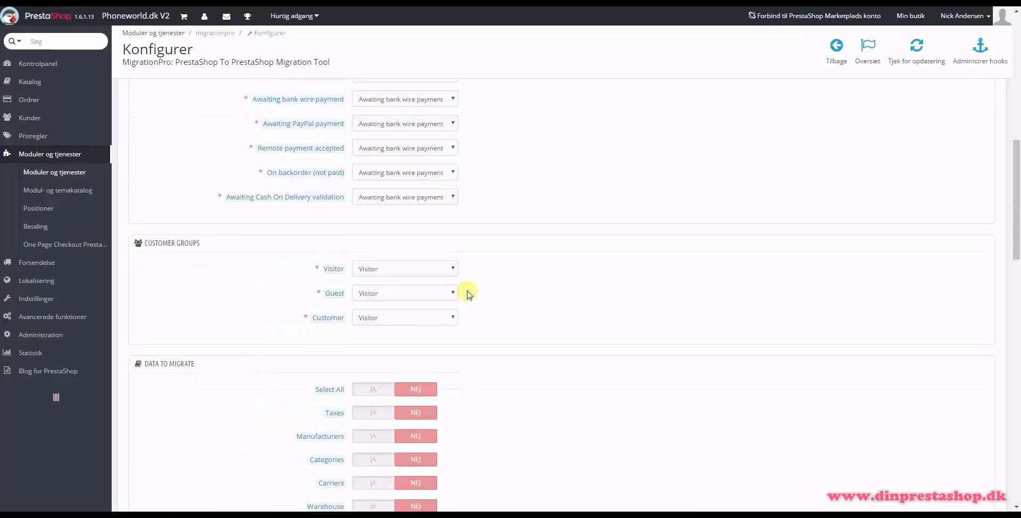
Step: Map the Guest group to Guest and the Customer group to Customer
{"action": "left_click", "coordinate": [396, 294]}
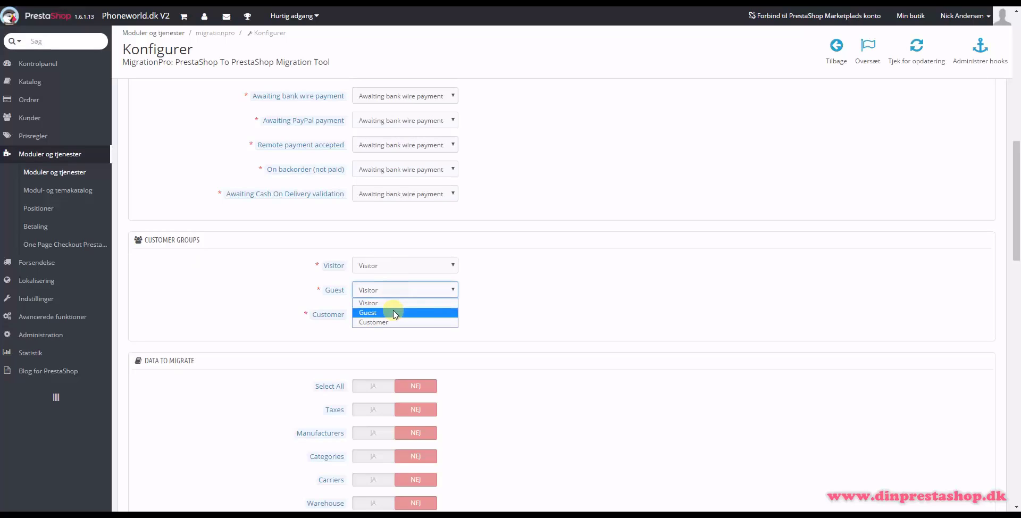
{"action": "left_click", "coordinate": [394, 311]}
{"action": "left_click", "coordinate": [387, 314]}
{"action": "left_click", "coordinate": [385, 344]}
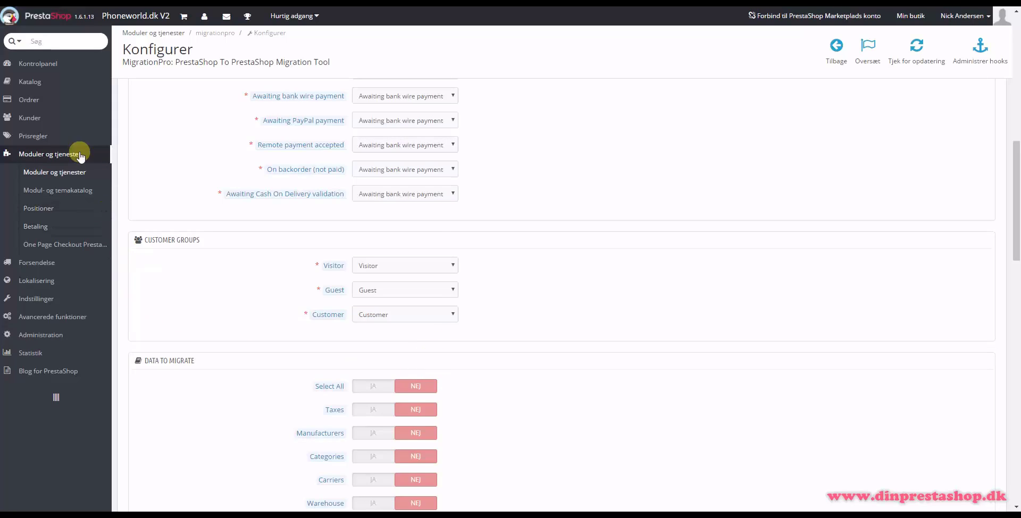
{"action": "mouse_move", "coordinate": [77, 140]}
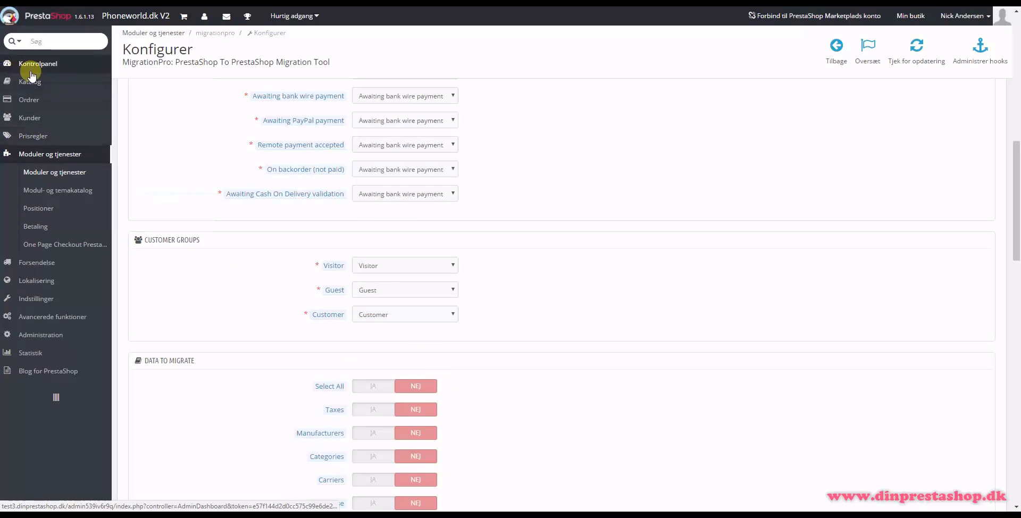
{"action": "mouse_move", "coordinate": [46, 79]}
{"action": "mouse_move", "coordinate": [51, 103]}
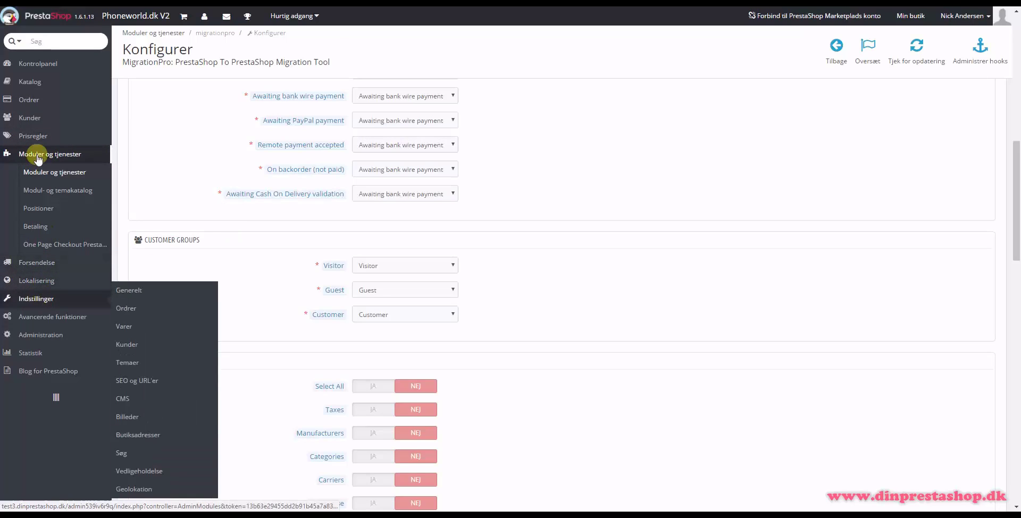
{"action": "mouse_move", "coordinate": [32, 118]}
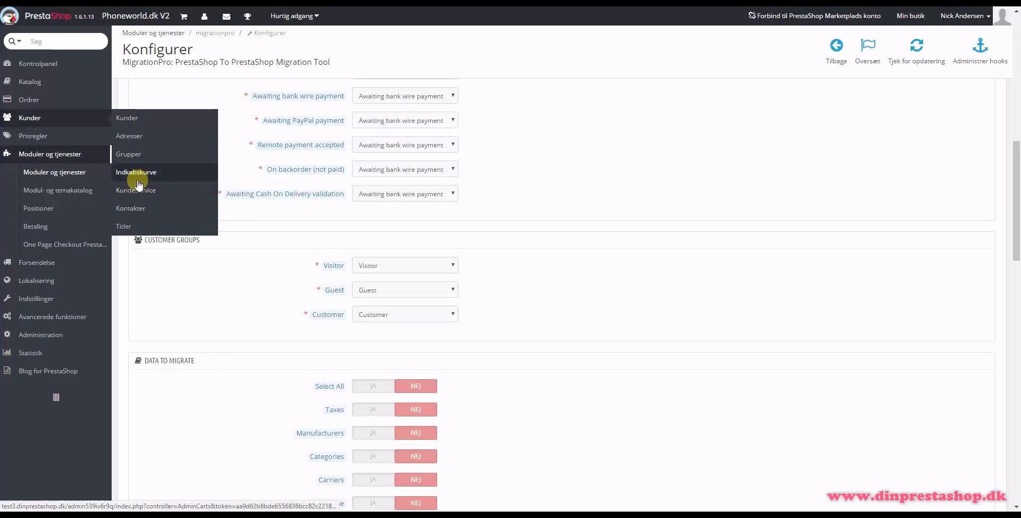
Step: Switch every data type to JA with Select All, then set SEO to NEJ
{"action": "scroll", "coordinate": [585, 288], "scroll_direction": "down", "scroll_amount": 5}
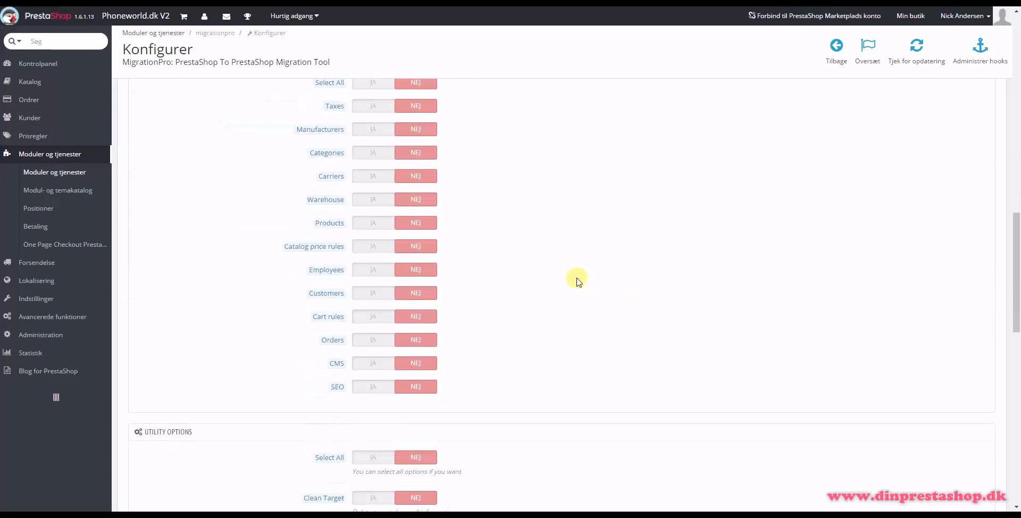
{"action": "scroll", "coordinate": [578, 281], "scroll_direction": "up", "scroll_amount": 1}
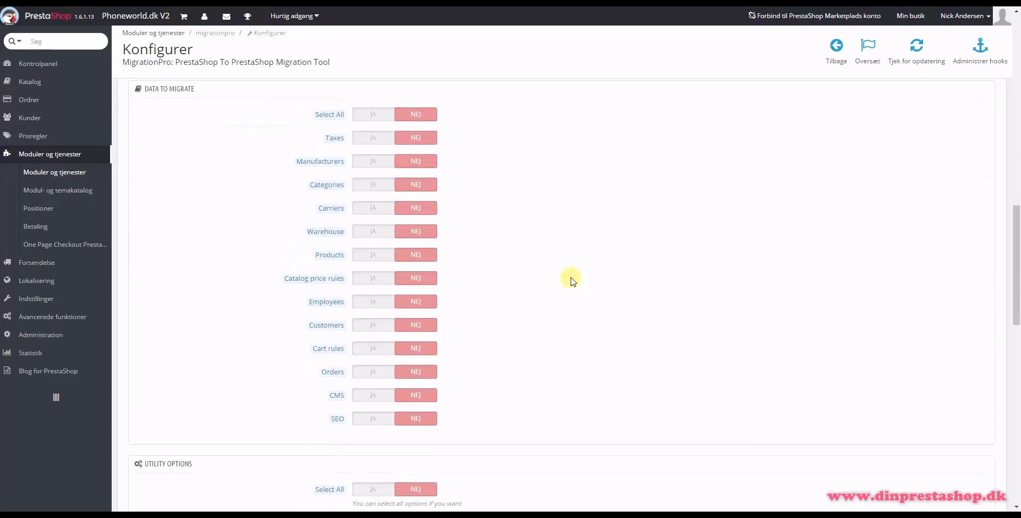
{"action": "left_click", "coordinate": [377, 122]}
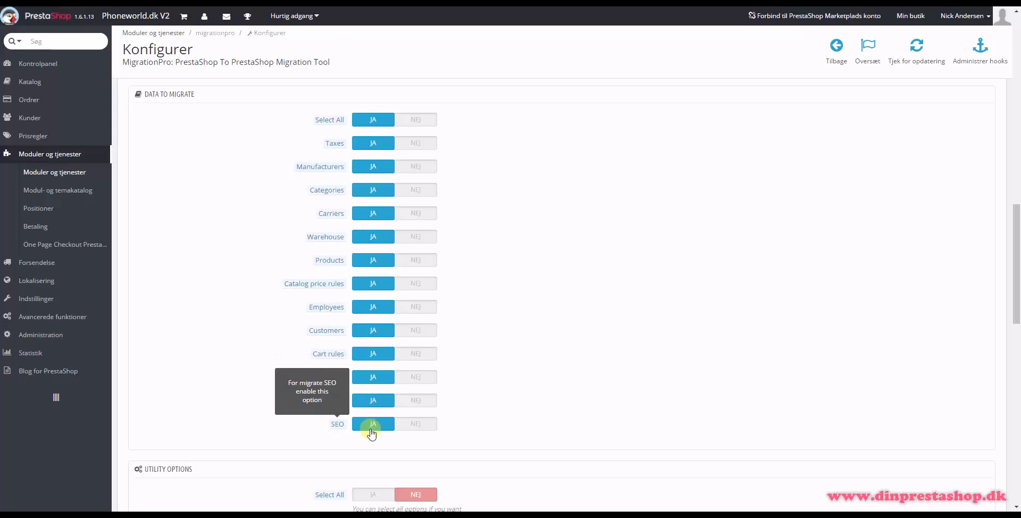
{"action": "scroll", "coordinate": [272, 400], "scroll_direction": "down", "scroll_amount": 1}
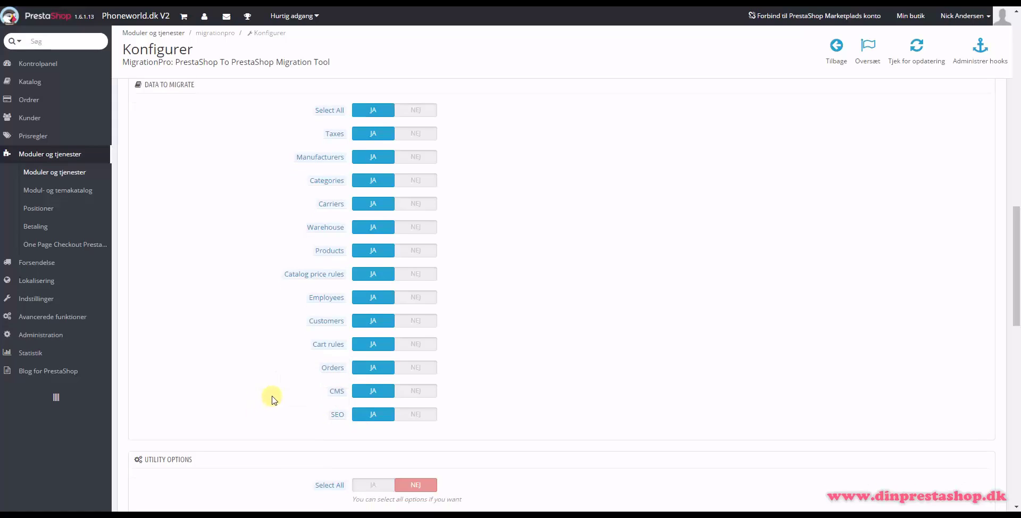
{"action": "scroll", "coordinate": [272, 400], "scroll_direction": "down", "scroll_amount": 1}
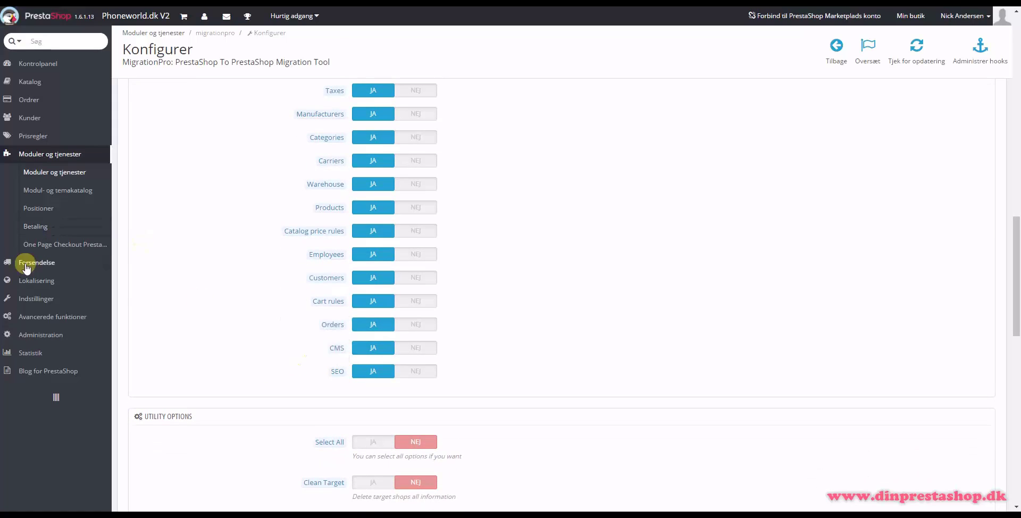
{"action": "mouse_move", "coordinate": [36, 296]}
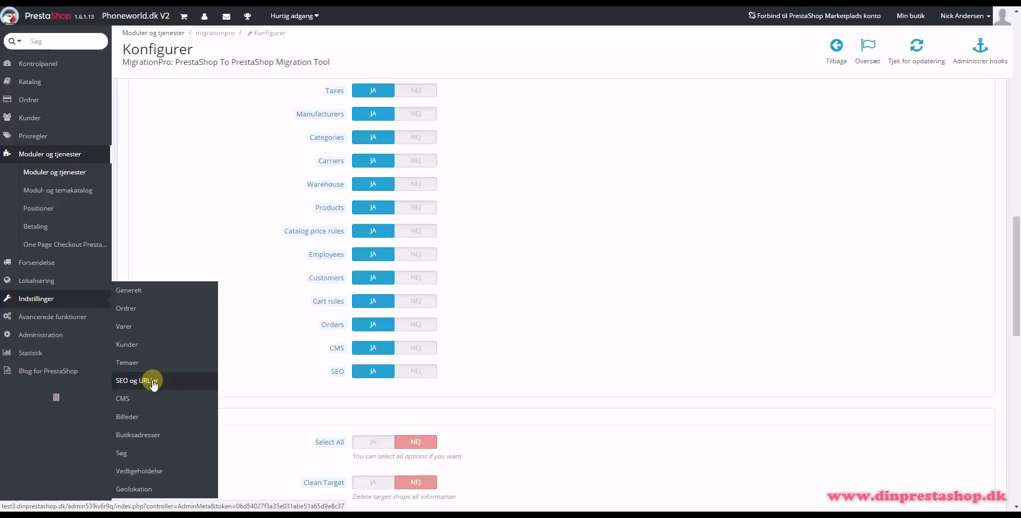
{"action": "left_click", "coordinate": [416, 374]}
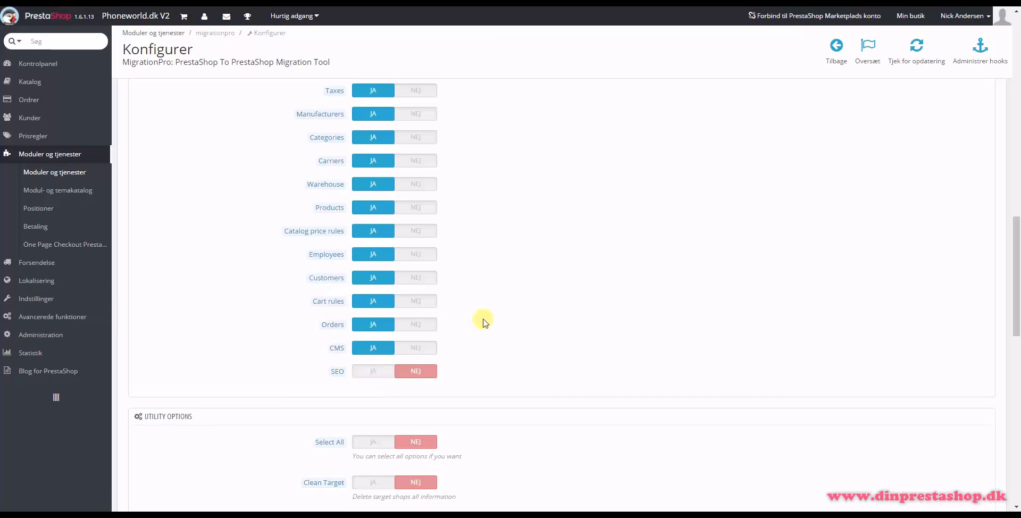
Step: Turn on all utility options, then switch off Clean Target and keeping old category and product IDs
{"action": "scroll", "coordinate": [499, 275], "scroll_direction": "down", "scroll_amount": 1}
{"action": "scroll", "coordinate": [499, 274], "scroll_direction": "down", "scroll_amount": 3}
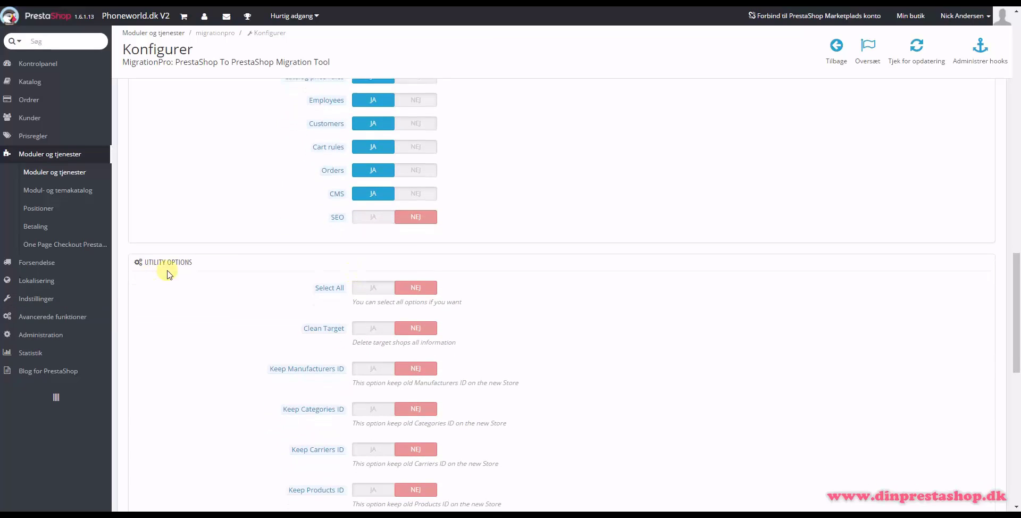
{"action": "scroll", "coordinate": [399, 266], "scroll_direction": "up", "scroll_amount": 3}
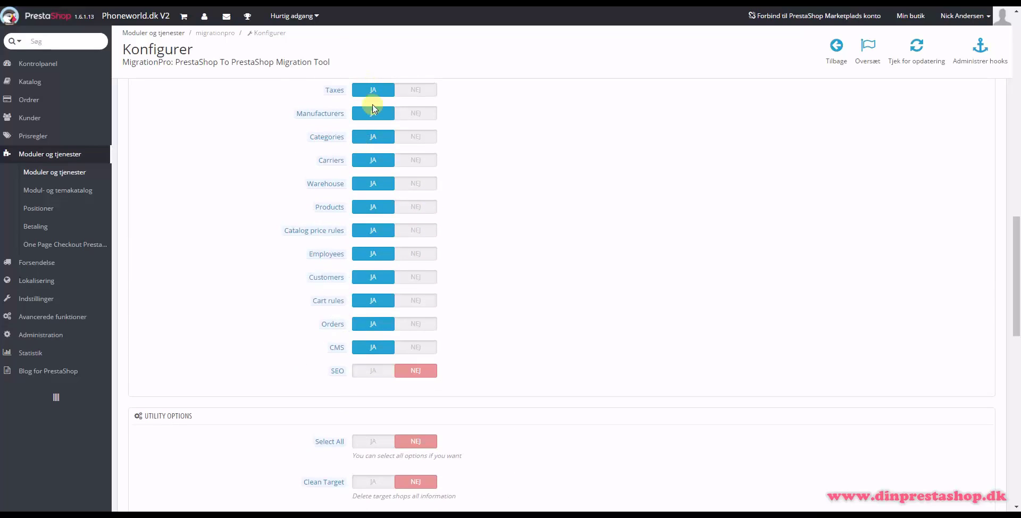
{"action": "scroll", "coordinate": [349, 341], "scroll_direction": "down", "scroll_amount": 4}
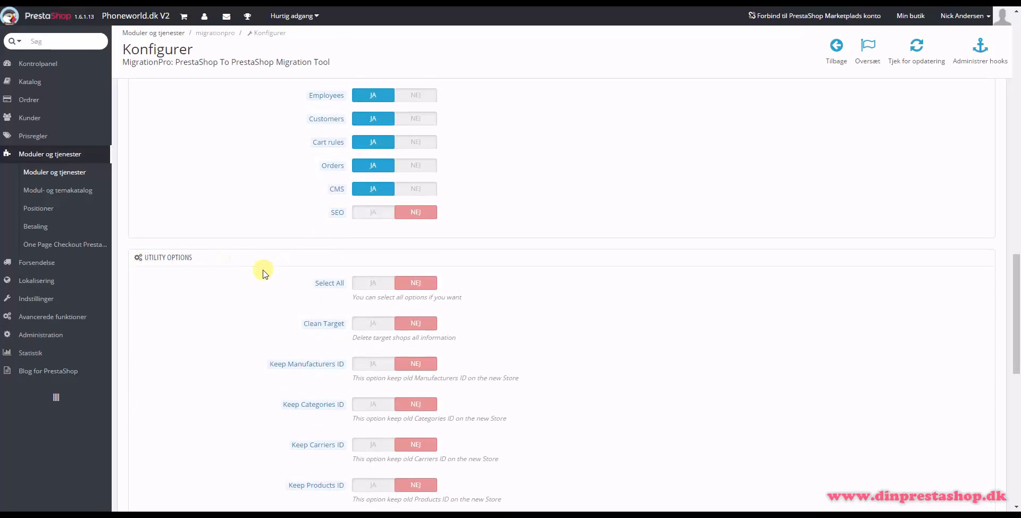
{"action": "scroll", "coordinate": [261, 274], "scroll_direction": "down", "scroll_amount": 2}
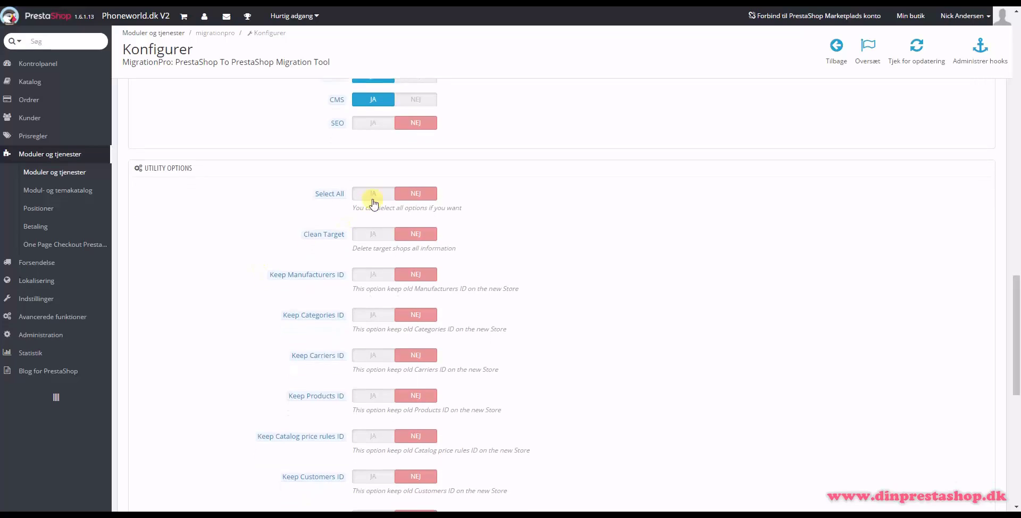
{"action": "left_click", "coordinate": [374, 185]}
{"action": "scroll", "coordinate": [409, 197], "scroll_direction": "up", "scroll_amount": 2}
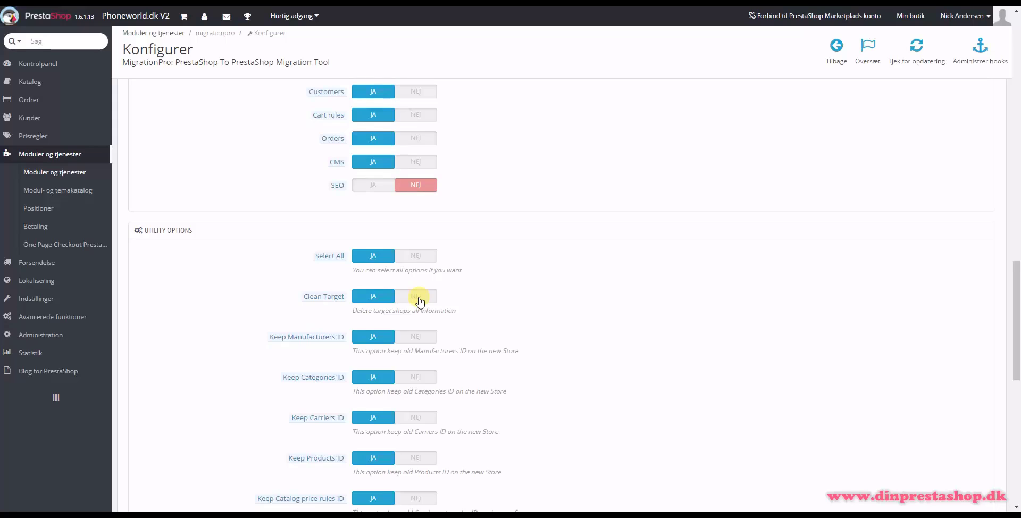
{"action": "left_click", "coordinate": [418, 299]}
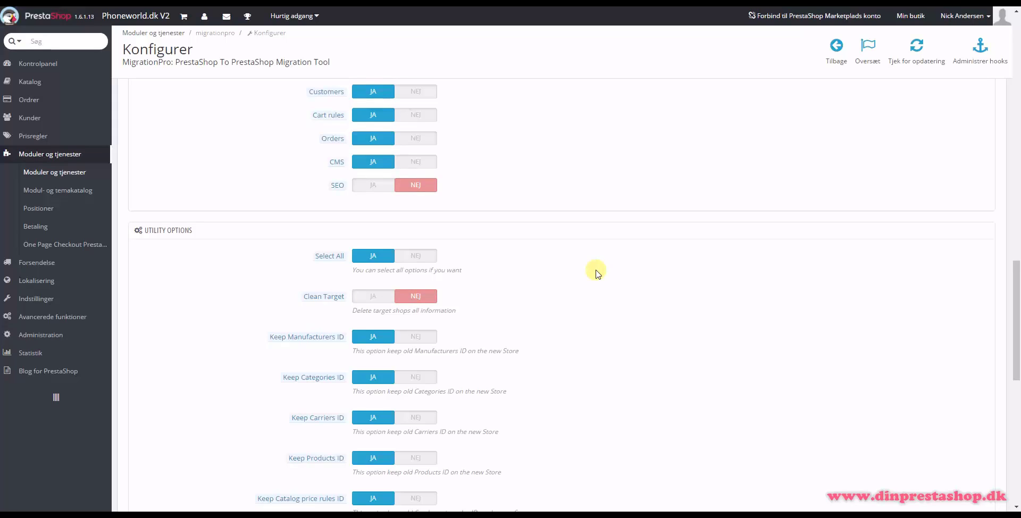
{"action": "scroll", "coordinate": [565, 283], "scroll_direction": "down", "scroll_amount": 1}
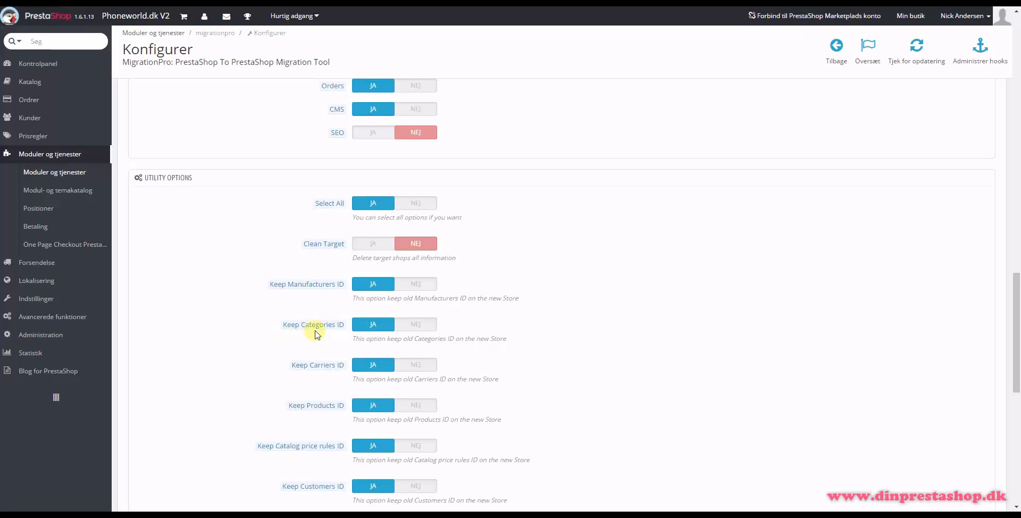
{"action": "left_click", "coordinate": [414, 325]}
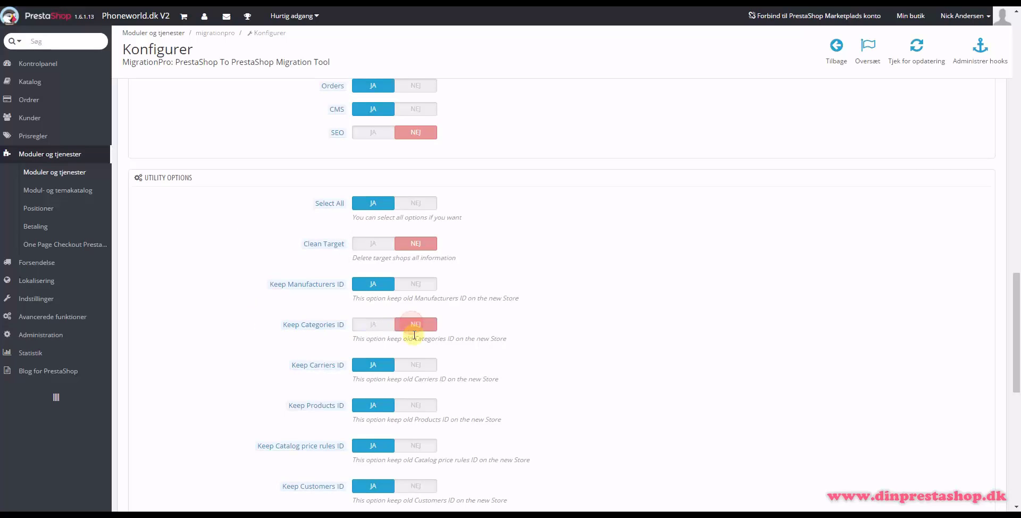
{"action": "left_click", "coordinate": [424, 407]}
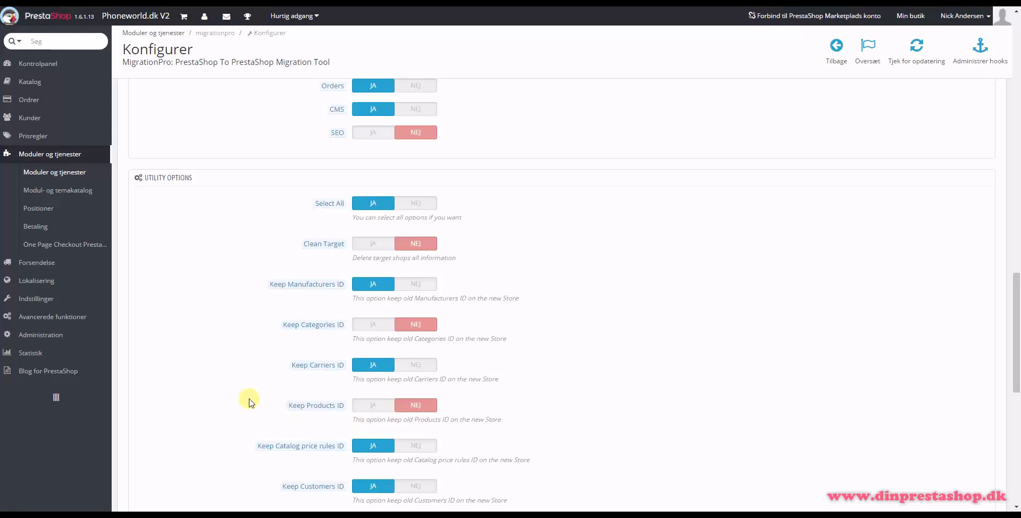
{"action": "scroll", "coordinate": [248, 396], "scroll_direction": "down", "scroll_amount": 2}
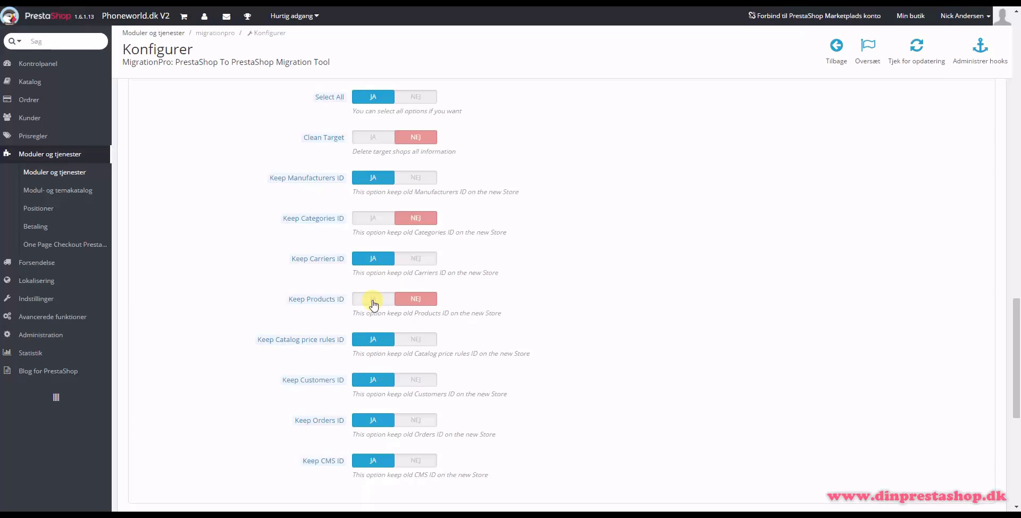
Step: Re-enable keeping old product and category IDs and Clean Target, leaving SEO on NEJ
{"action": "left_click", "coordinate": [373, 302]}
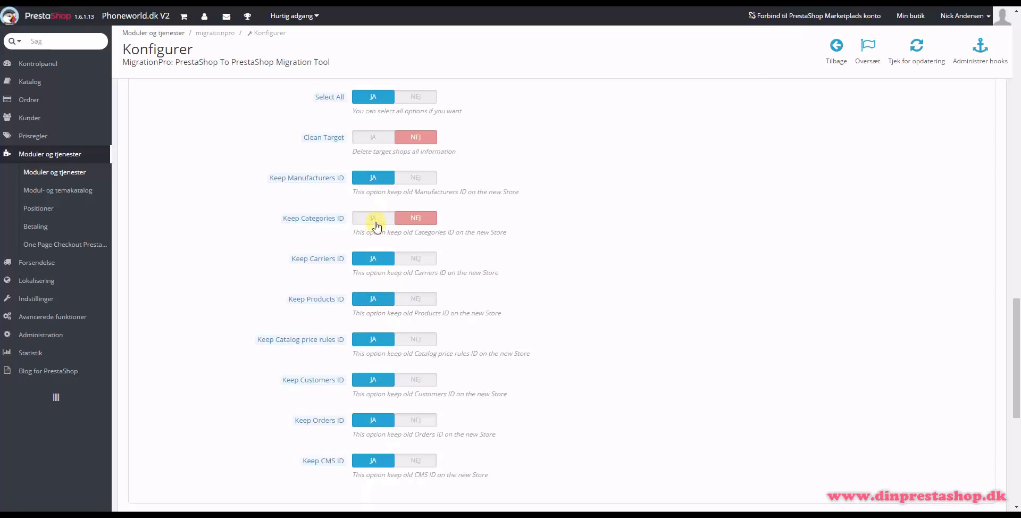
{"action": "left_click", "coordinate": [375, 224]}
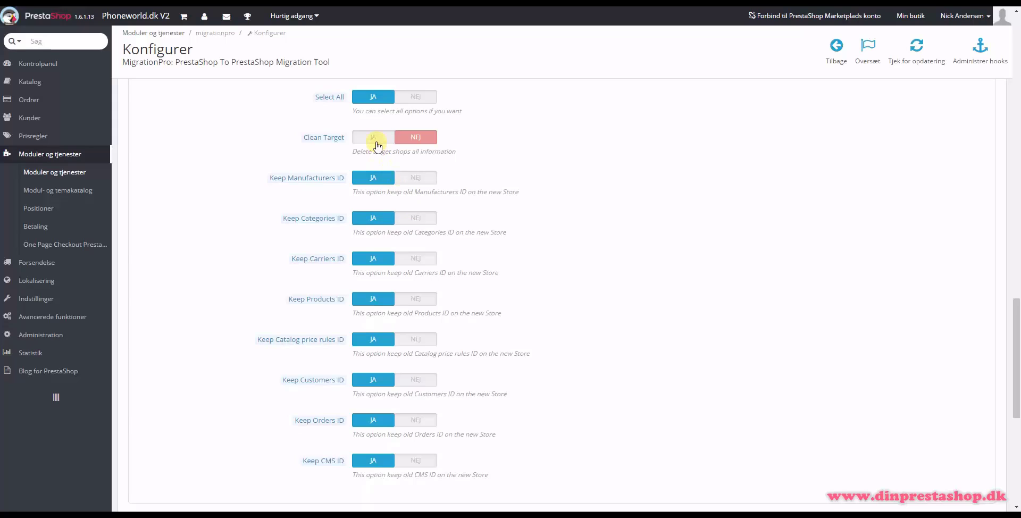
{"action": "left_click", "coordinate": [375, 142]}
{"action": "scroll", "coordinate": [375, 144], "scroll_direction": "up", "scroll_amount": 2}
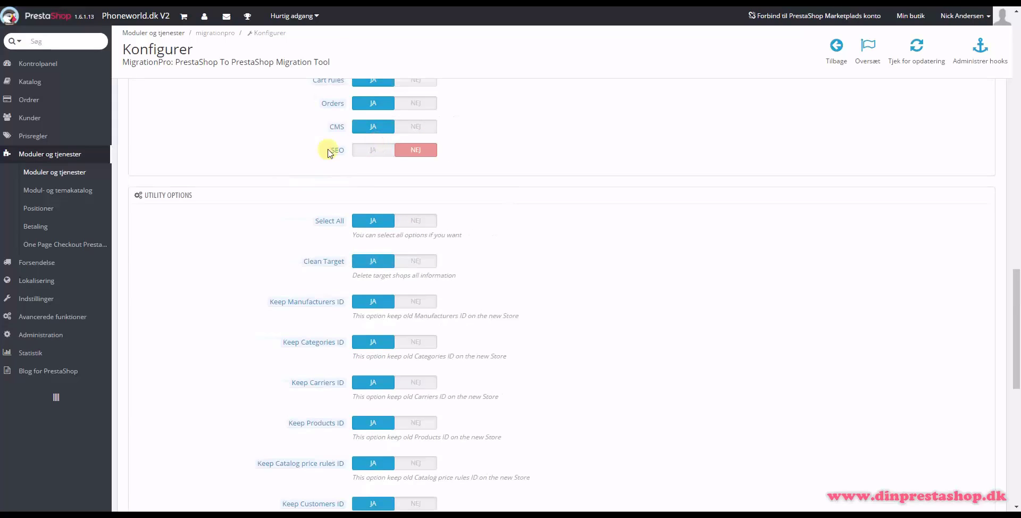
{"action": "left_click", "coordinate": [364, 152]}
{"action": "left_click", "coordinate": [403, 153]}
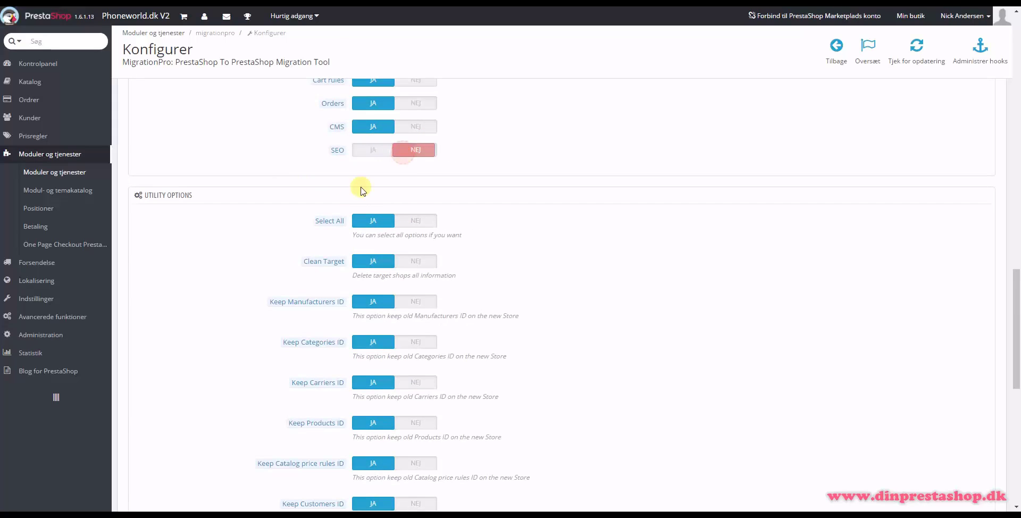
{"action": "scroll", "coordinate": [457, 288], "scroll_direction": "down", "scroll_amount": 2}
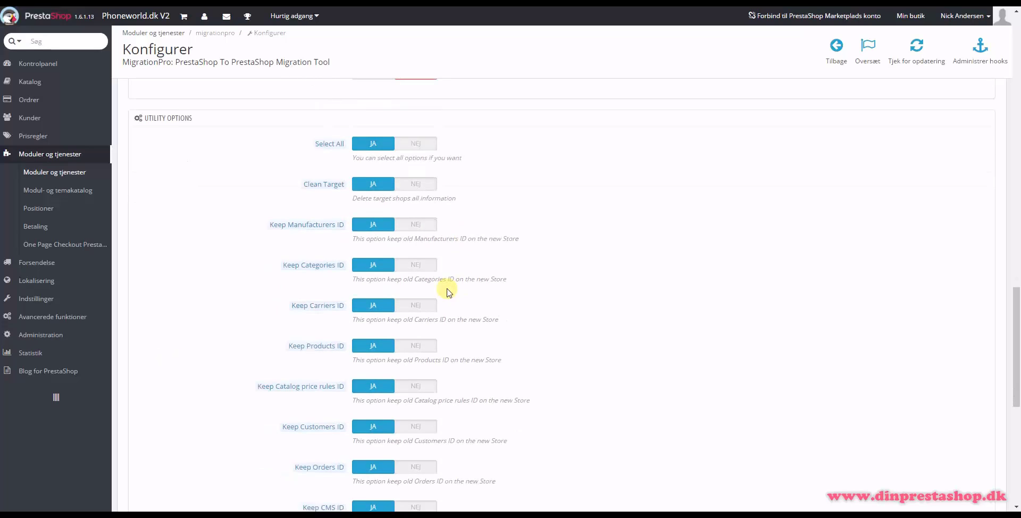
{"action": "scroll", "coordinate": [367, 341], "scroll_direction": "down", "scroll_amount": 6}
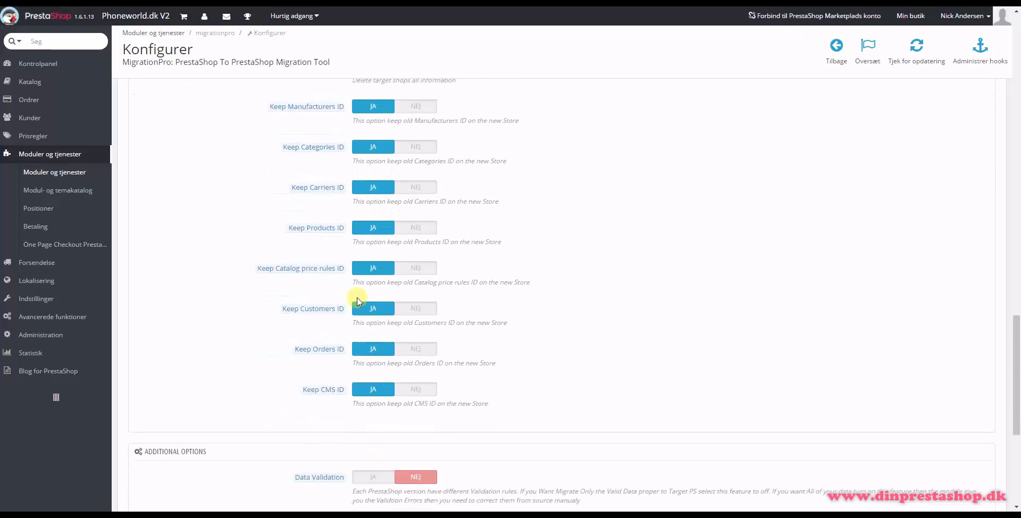
{"action": "mouse_move", "coordinate": [326, 254]}
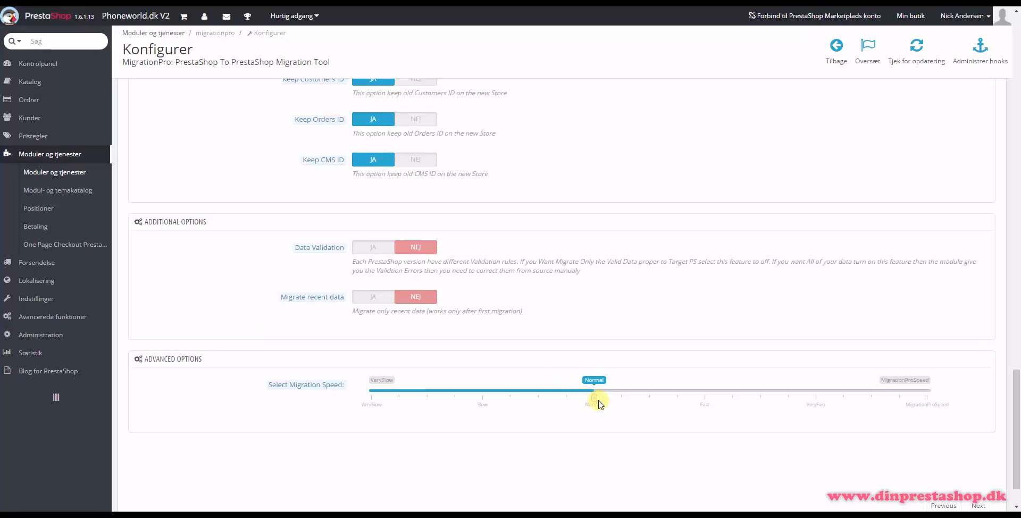
Step: In Advanced Options, move the Select Migration Speed slider from Normal to VeryFast
{"action": "left_click_drag", "start_coordinate": [594, 399], "coordinate": [810, 402]}
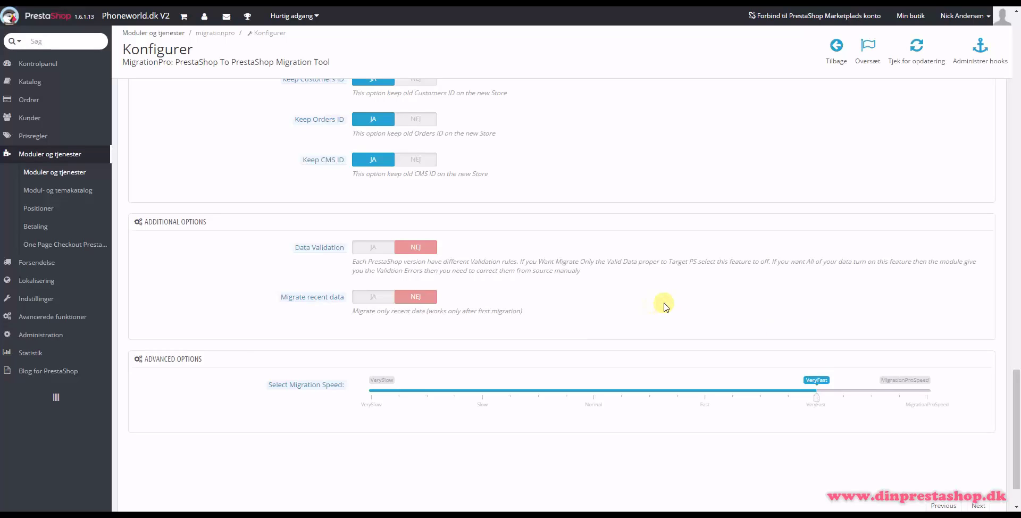
{"action": "scroll", "coordinate": [670, 302], "scroll_direction": "down", "scroll_amount": 1}
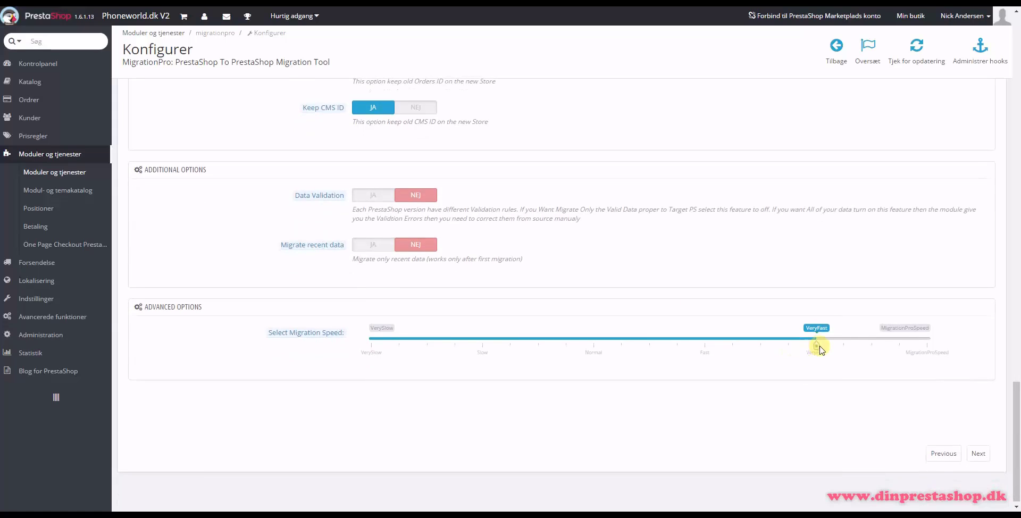
{"action": "left_click_drag", "start_coordinate": [817, 346], "coordinate": [855, 349]}
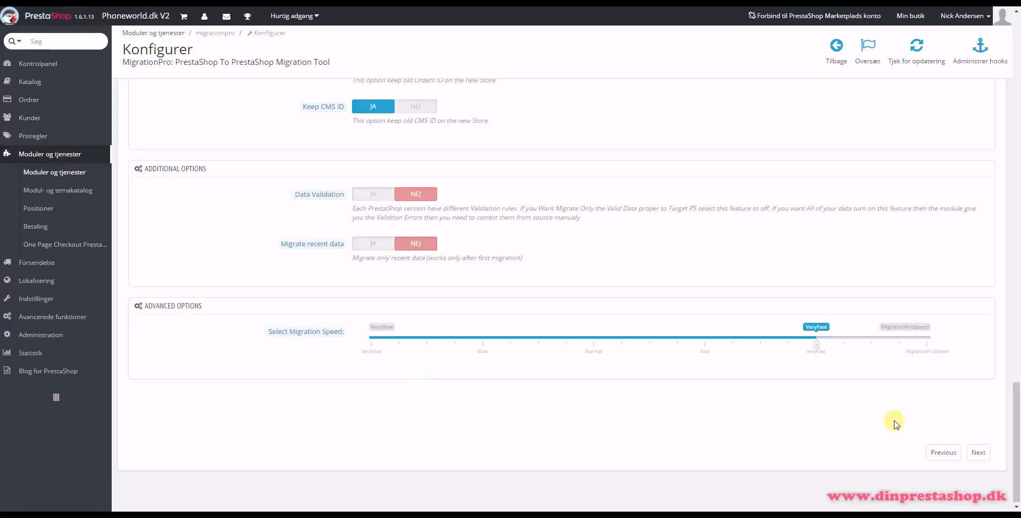
Step: Advance to step 3 Migration and run Migrate until it reports 'Migration successfully done'
{"action": "left_click", "coordinate": [975, 452]}
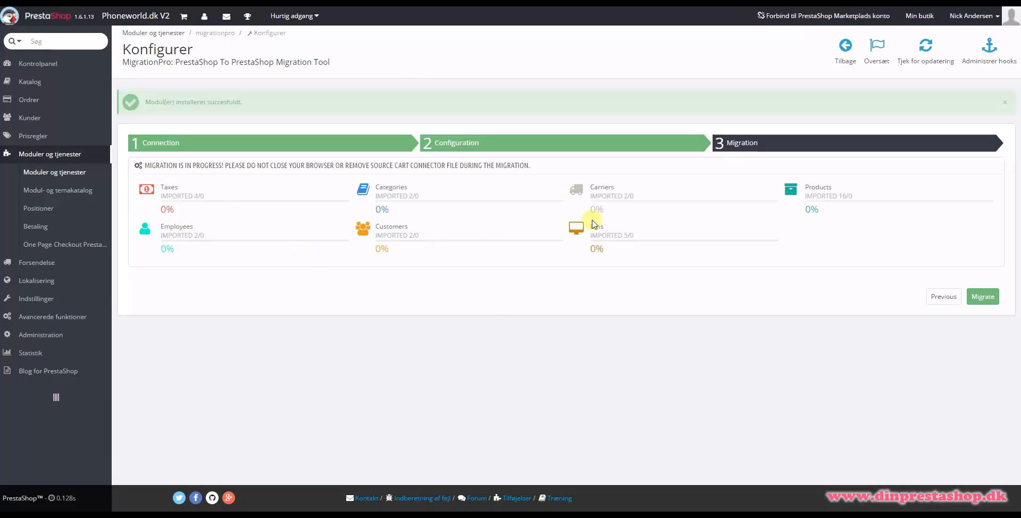
{"action": "left_click", "coordinate": [975, 297]}
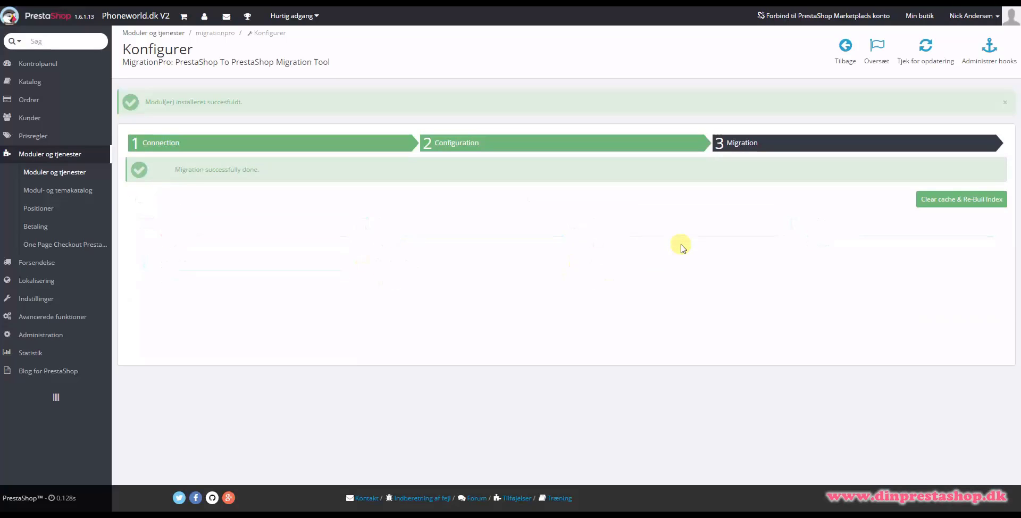
Step: Clear the cache, rebuild the search index, and view the migrated categories under Katalog > Kategorier
{"action": "left_click", "coordinate": [971, 203]}
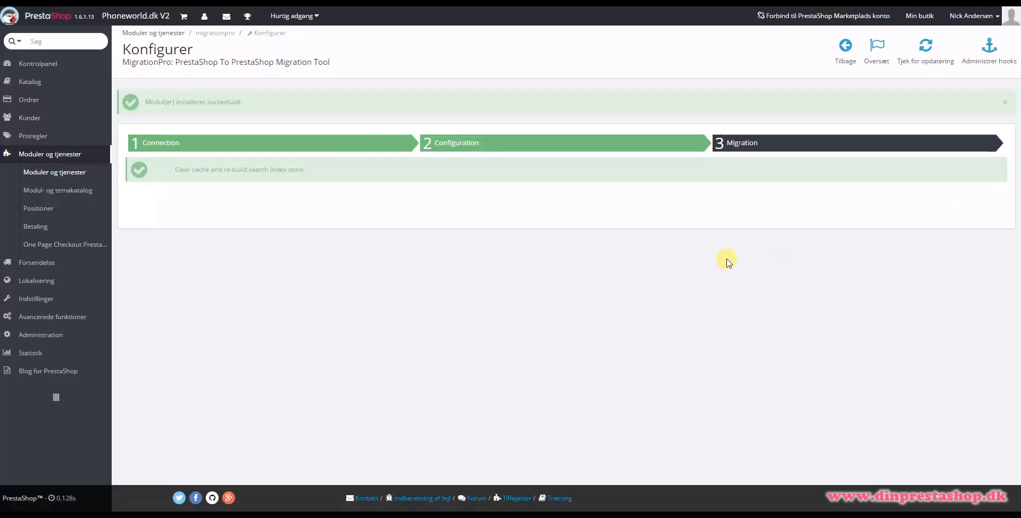
{"action": "mouse_move", "coordinate": [22, 84]}
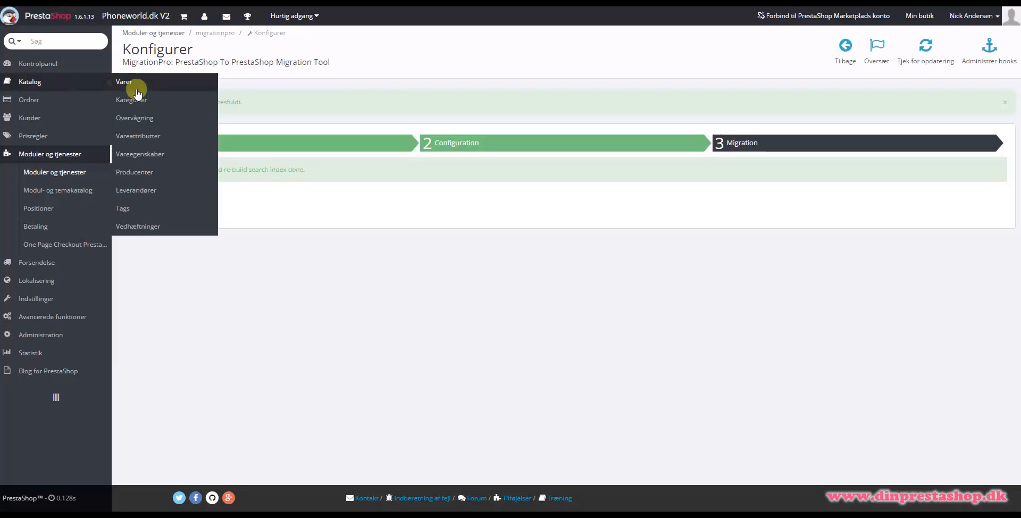
{"action": "left_click", "coordinate": [139, 105]}
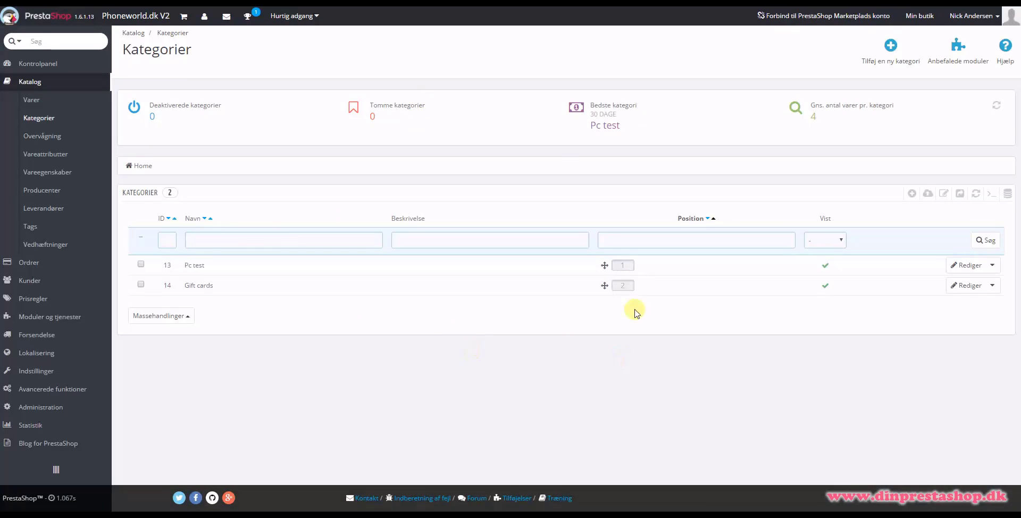
Step: Browse the target shop's Varer list showing the Pc test products and Gift cards item
{"action": "left_click", "coordinate": [33, 100]}
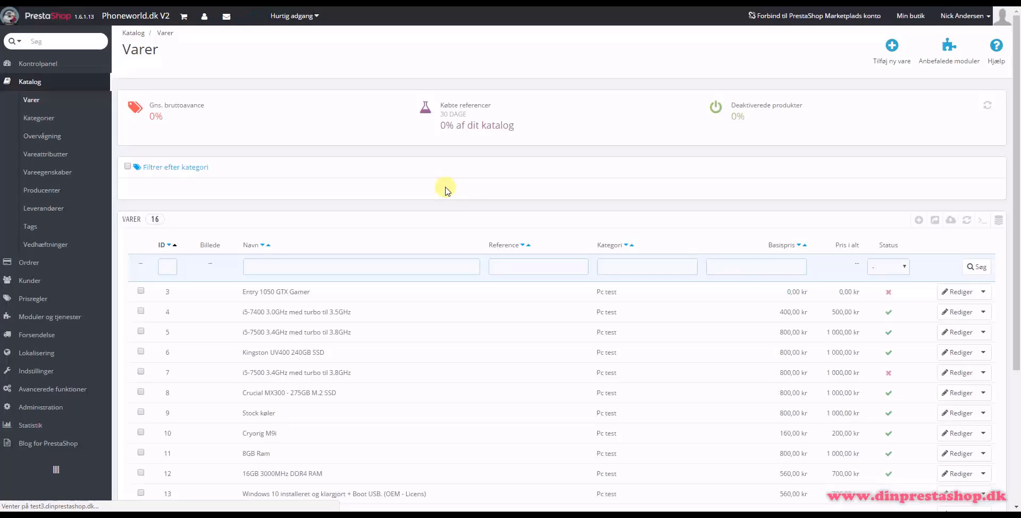
{"action": "scroll", "coordinate": [372, 245], "scroll_direction": "down", "scroll_amount": 3}
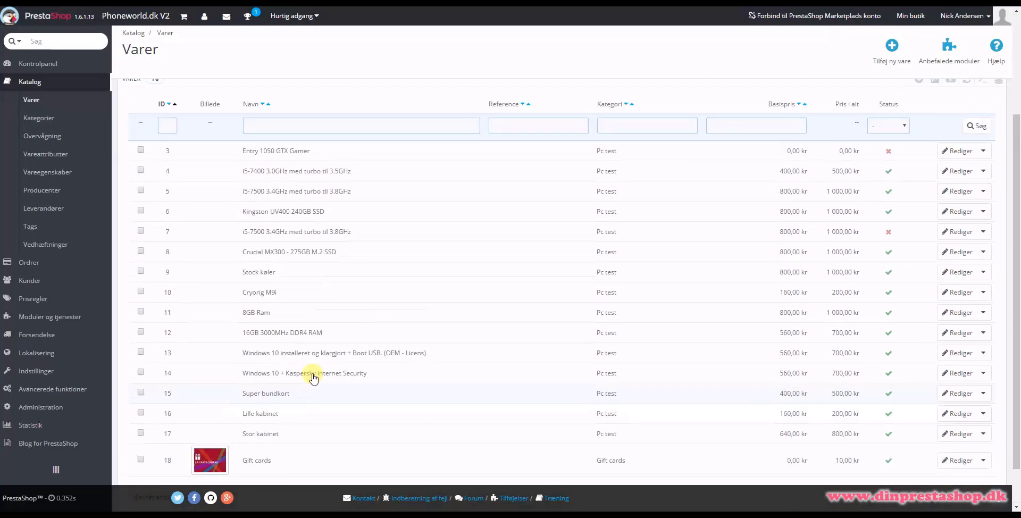
{"action": "scroll", "coordinate": [313, 377], "scroll_direction": "up", "scroll_amount": 3}
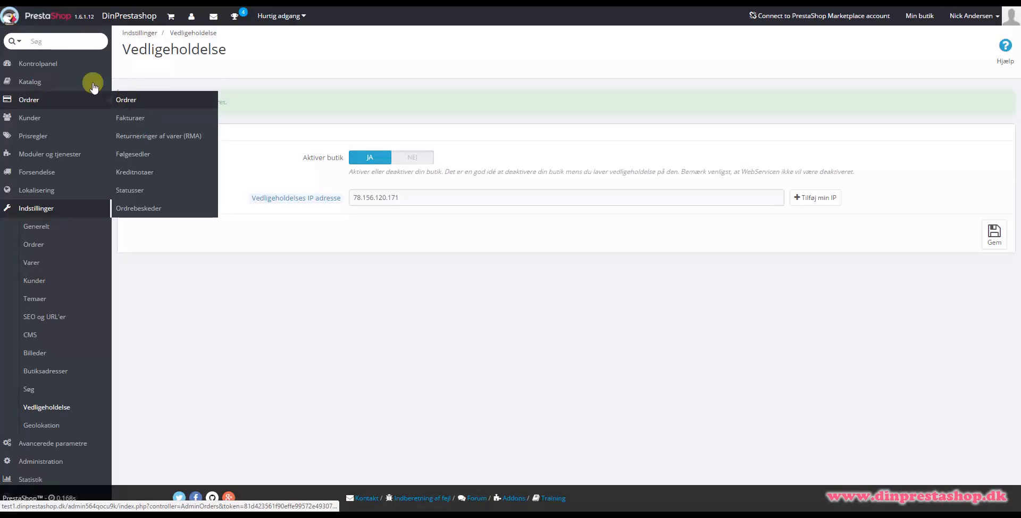
Step: In the source admin's Varer list, edit the i5-7400 product and preview it on the storefront
{"action": "left_click", "coordinate": [171, 84]}
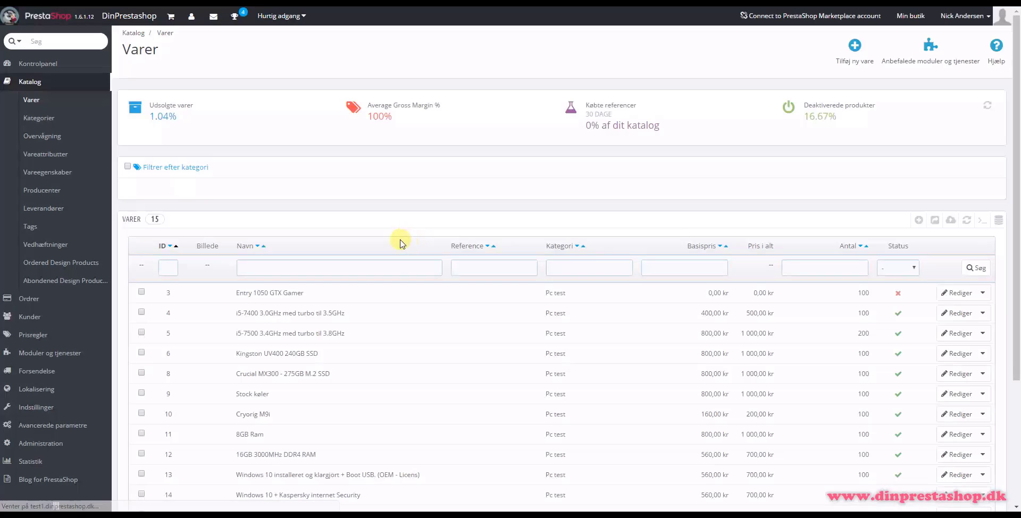
{"action": "scroll", "coordinate": [400, 243], "scroll_direction": "down", "scroll_amount": 3}
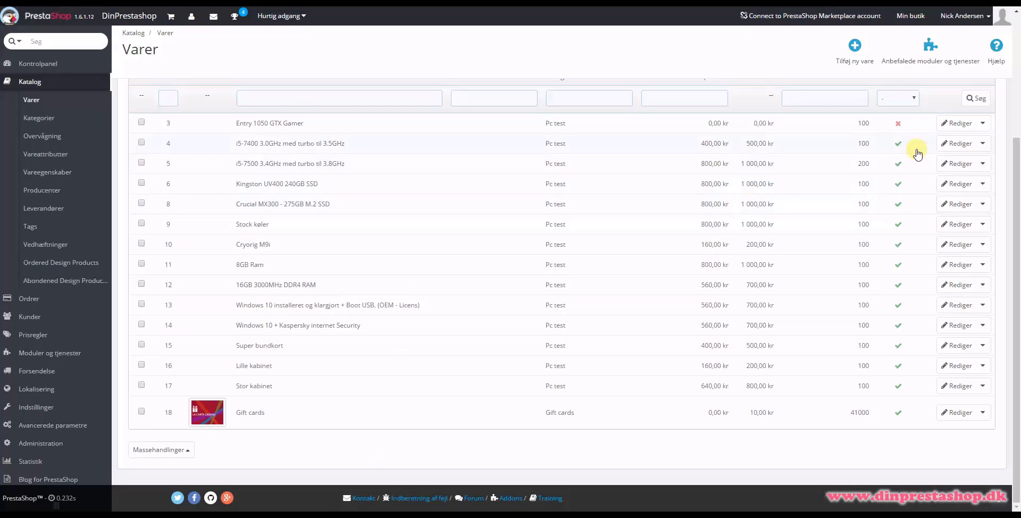
{"action": "left_click", "coordinate": [956, 143]}
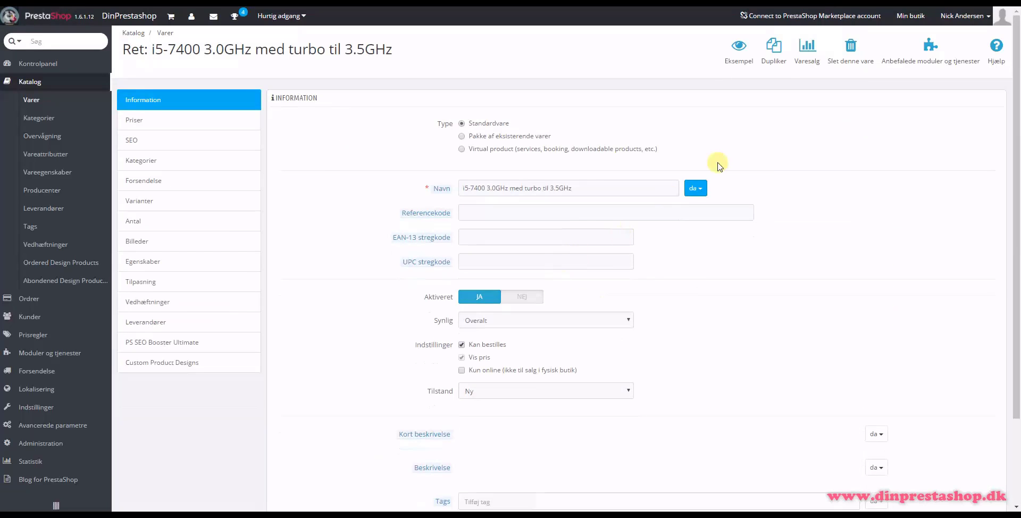
{"action": "left_click", "coordinate": [738, 49]}
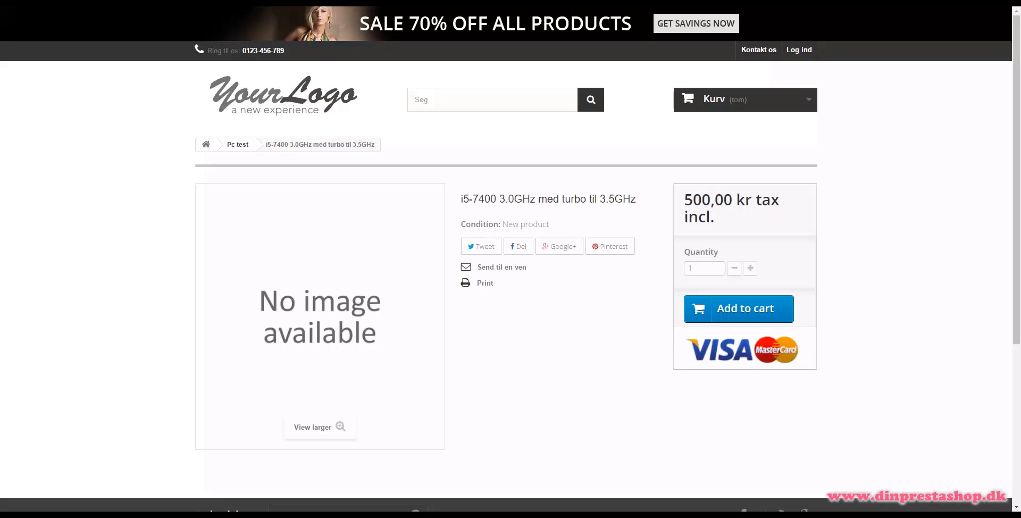
Step: Copy the i5-7400 product page address and return to the target shop's product list
{"action": "right_click", "coordinate": [274, 4]}
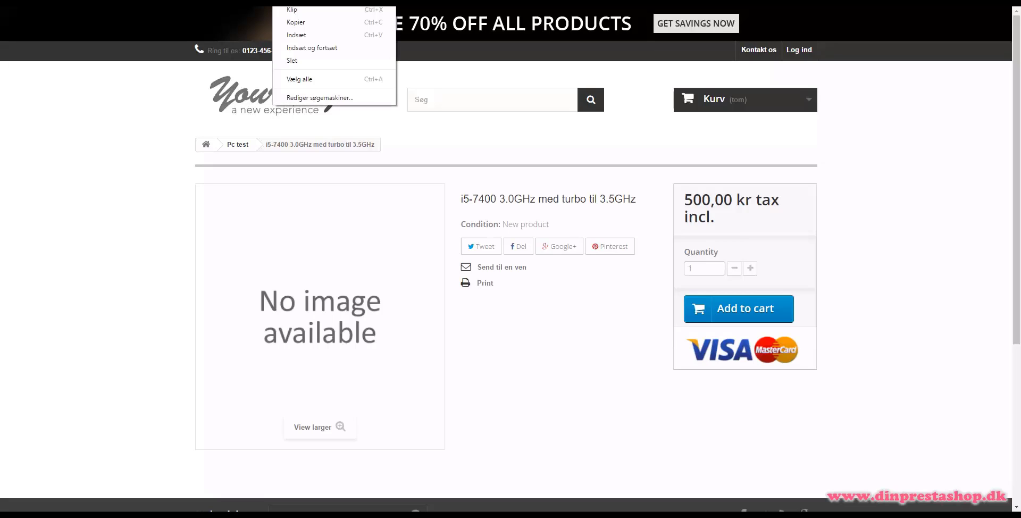
{"action": "left_click", "coordinate": [294, 22]}
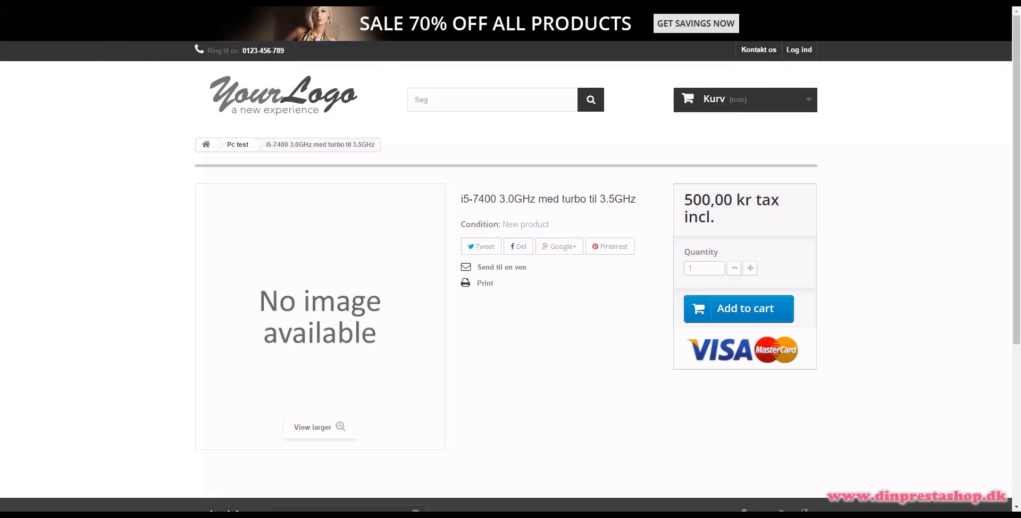
{"action": "left_click", "coordinate": [157, 3]}
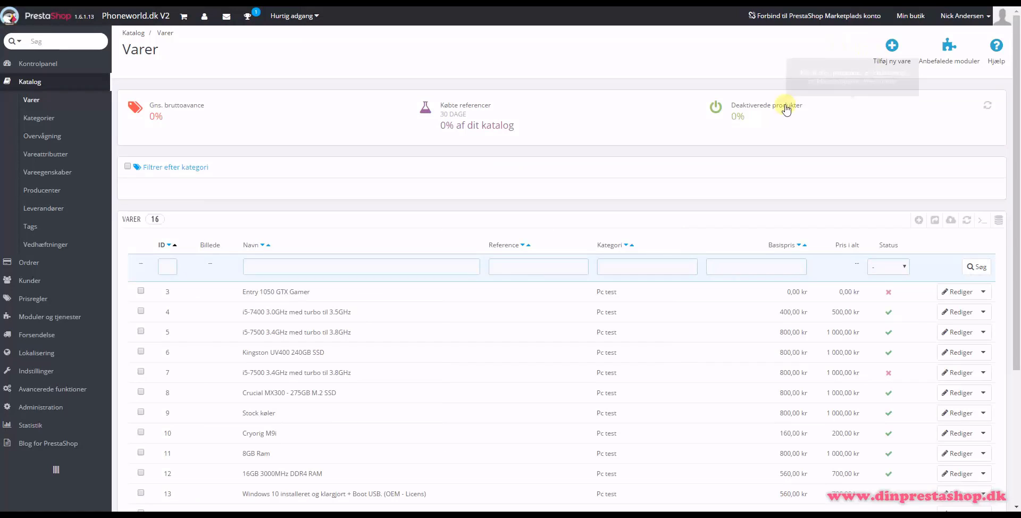
Step: Load the migrated product's URL on the target shop's test3 storefront
{"action": "left_click", "coordinate": [902, 16]}
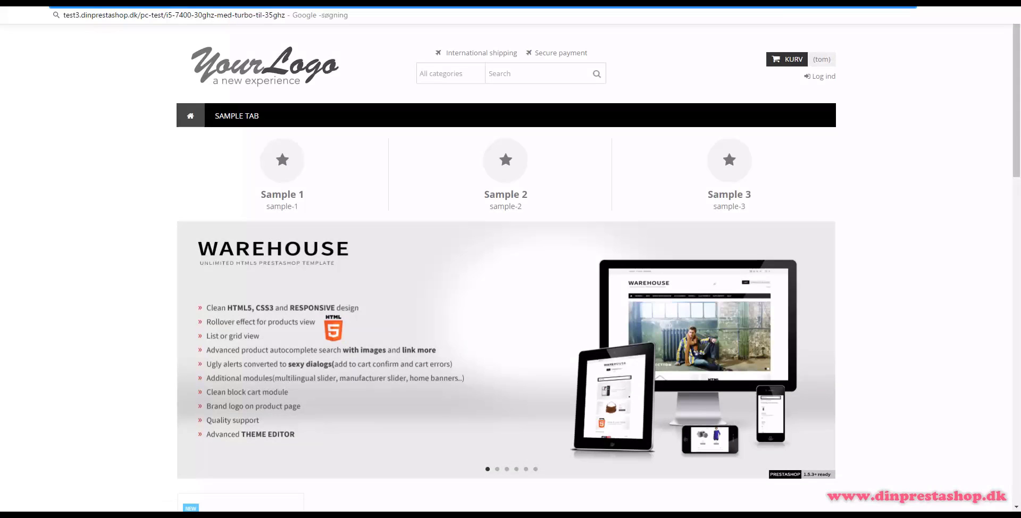
{"action": "key", "text": "Return"}
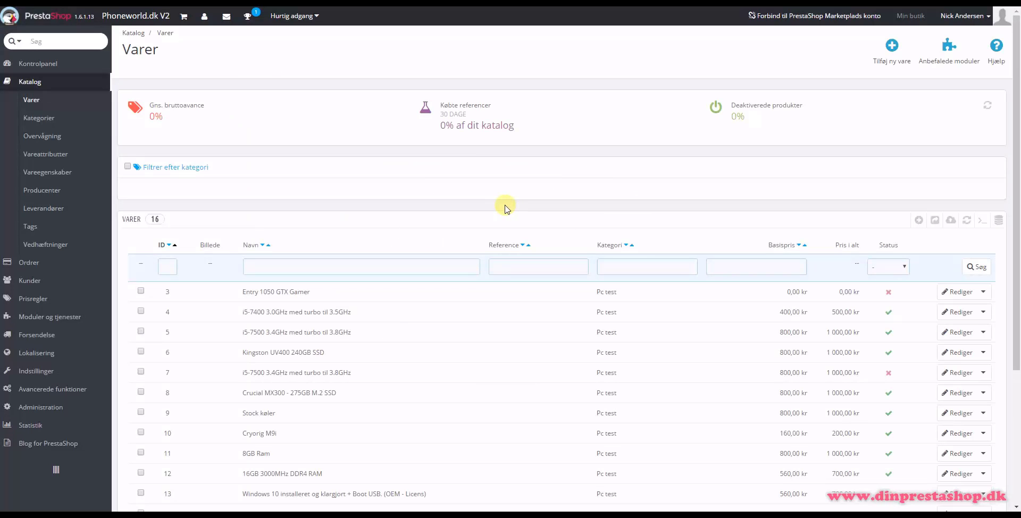
{"action": "scroll", "coordinate": [459, 232], "scroll_direction": "down", "scroll_amount": 1}
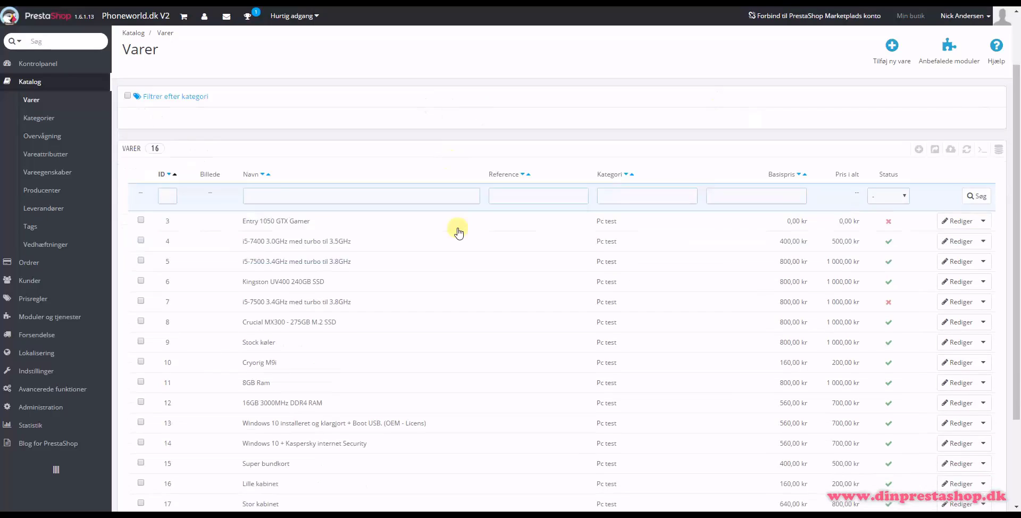
Step: Enable the Entry 1050 GTX Gamer product in the target shop's Varer list
{"action": "scroll", "coordinate": [458, 232], "scroll_direction": "down", "scroll_amount": 1}
{"action": "scroll", "coordinate": [540, 338], "scroll_direction": "up", "scroll_amount": 3}
{"action": "left_click", "coordinate": [889, 295]}
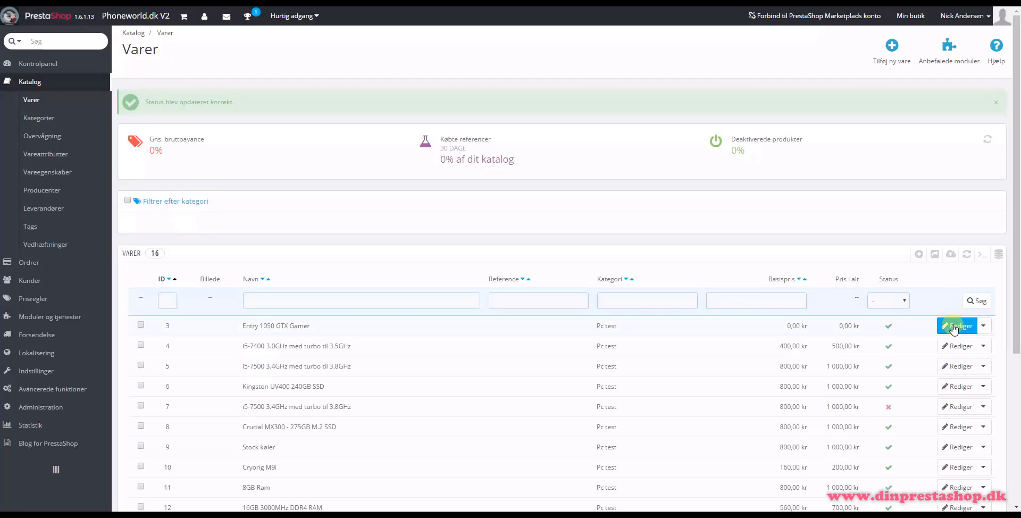
{"action": "left_click", "coordinate": [911, 15]}
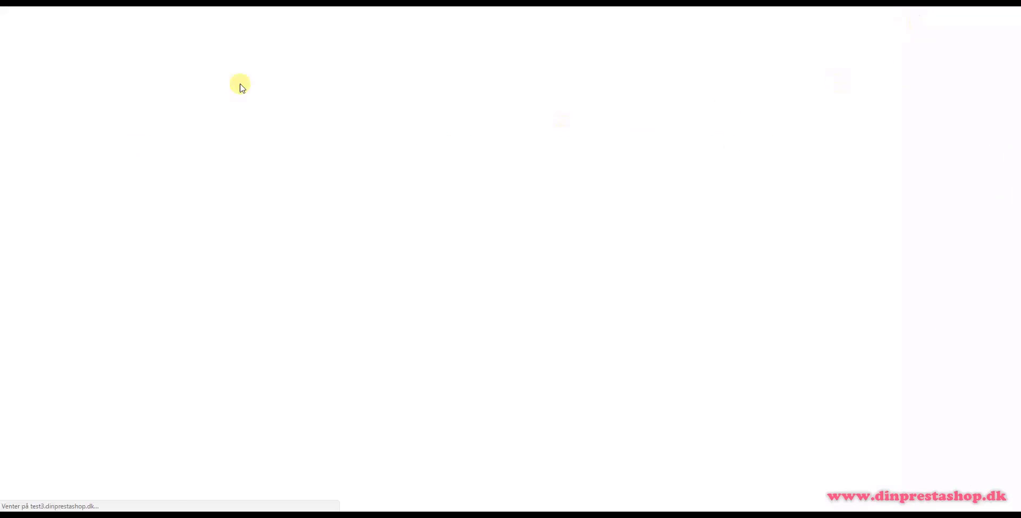
Step: Try a gift card product from the storefront and return home from the error page
{"action": "scroll", "coordinate": [210, 319], "scroll_direction": "down", "scroll_amount": 10}
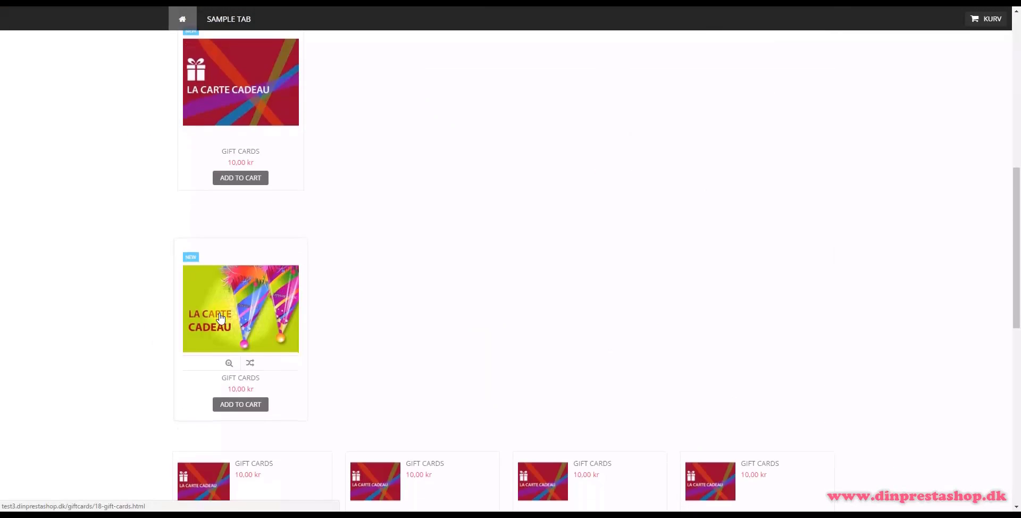
{"action": "scroll", "coordinate": [220, 318], "scroll_direction": "down", "scroll_amount": 5}
{"action": "left_click", "coordinate": [258, 154]}
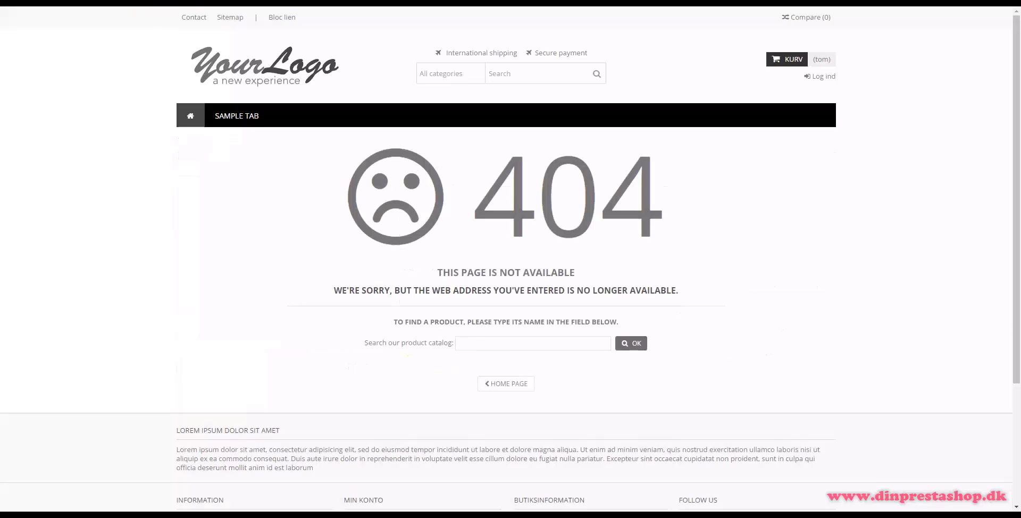
{"action": "left_click", "coordinate": [231, 92]}
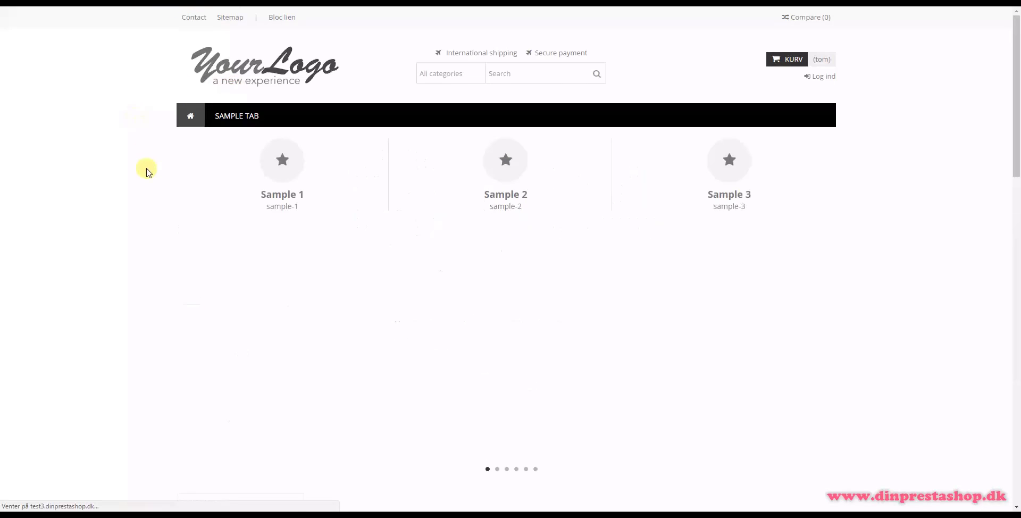
Step: Open the Gift cards product page and review its template and 10,00 kr amount options
{"action": "scroll", "coordinate": [144, 169], "scroll_direction": "down", "scroll_amount": 10}
{"action": "left_click", "coordinate": [242, 318]}
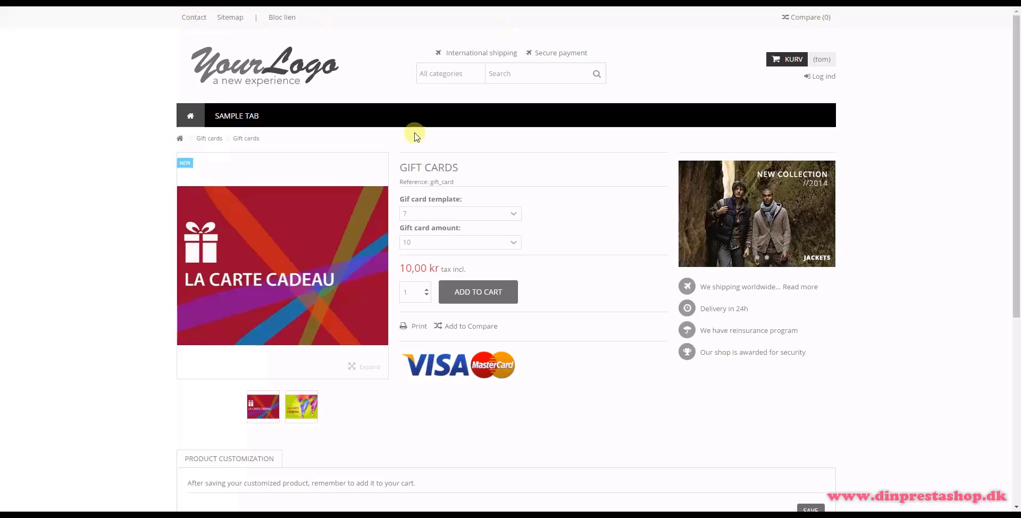
{"action": "scroll", "coordinate": [221, 230], "scroll_direction": "down", "scroll_amount": 5}
{"action": "scroll", "coordinate": [197, 175], "scroll_direction": "up", "scroll_amount": 5}
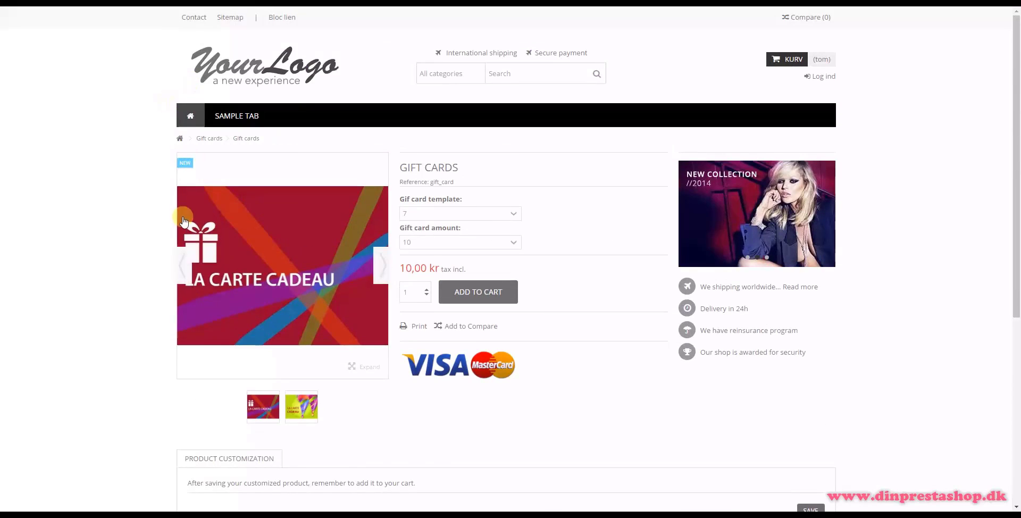
{"action": "scroll", "coordinate": [197, 175], "scroll_direction": "down", "scroll_amount": 5}
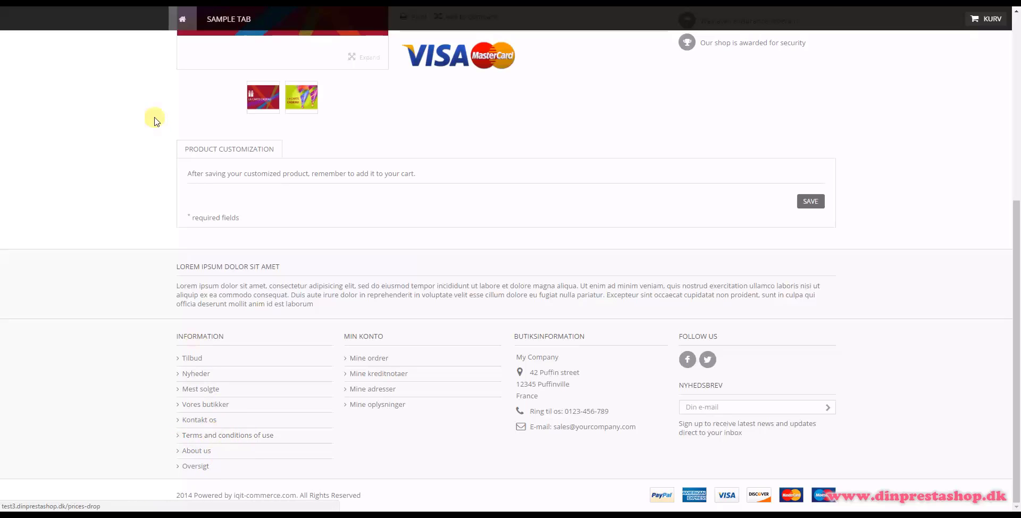
{"action": "scroll", "coordinate": [152, 119], "scroll_direction": "up", "scroll_amount": 10}
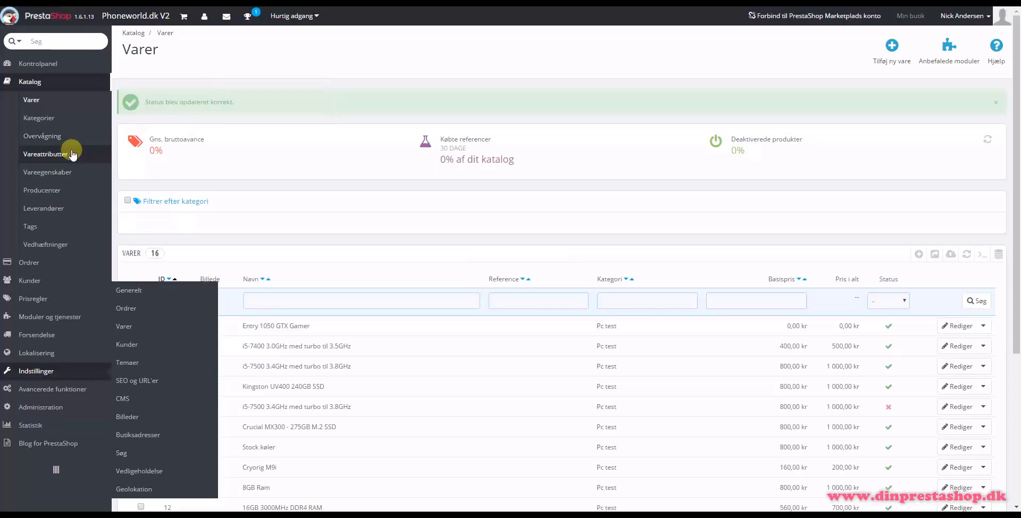
Step: Search the installed modules for 'mig' and open MigrationPro's configuration
{"action": "mouse_move", "coordinate": [44, 323]}
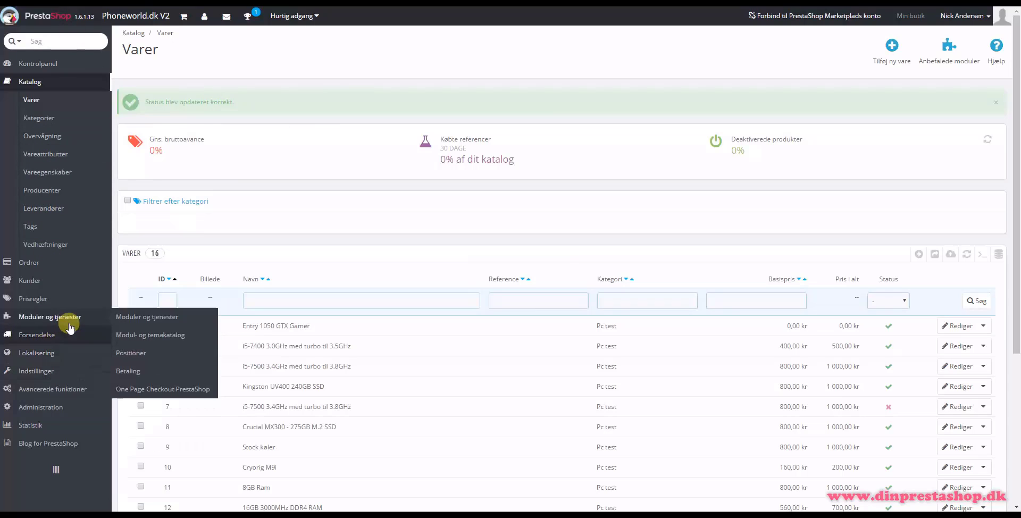
{"action": "left_click", "coordinate": [137, 318]}
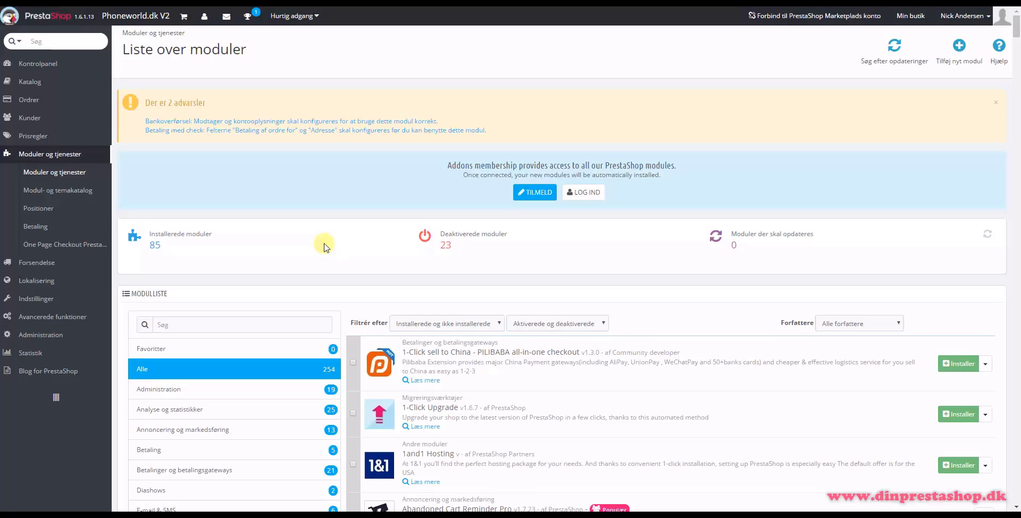
{"action": "left_click", "coordinate": [254, 319]}
{"action": "type", "text": "mig"}
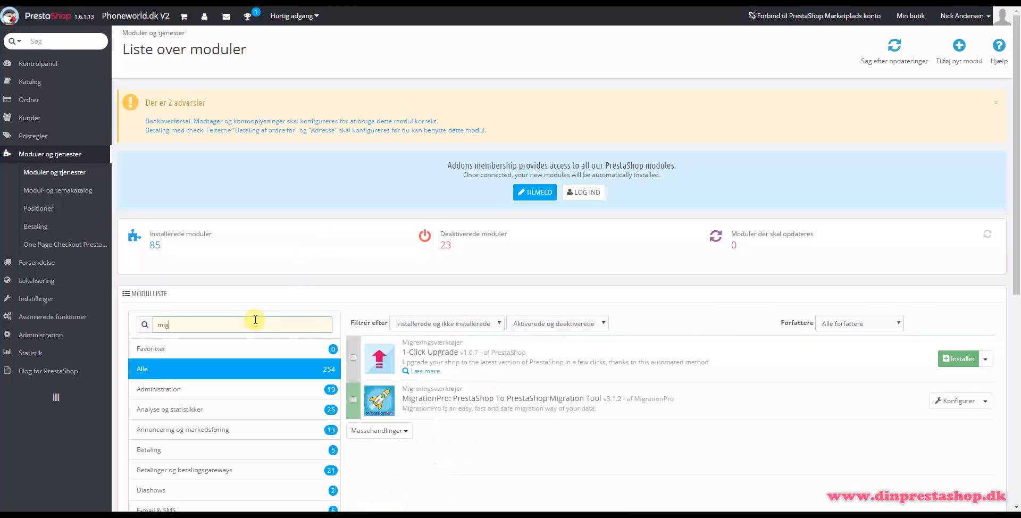
{"action": "left_click", "coordinate": [927, 402]}
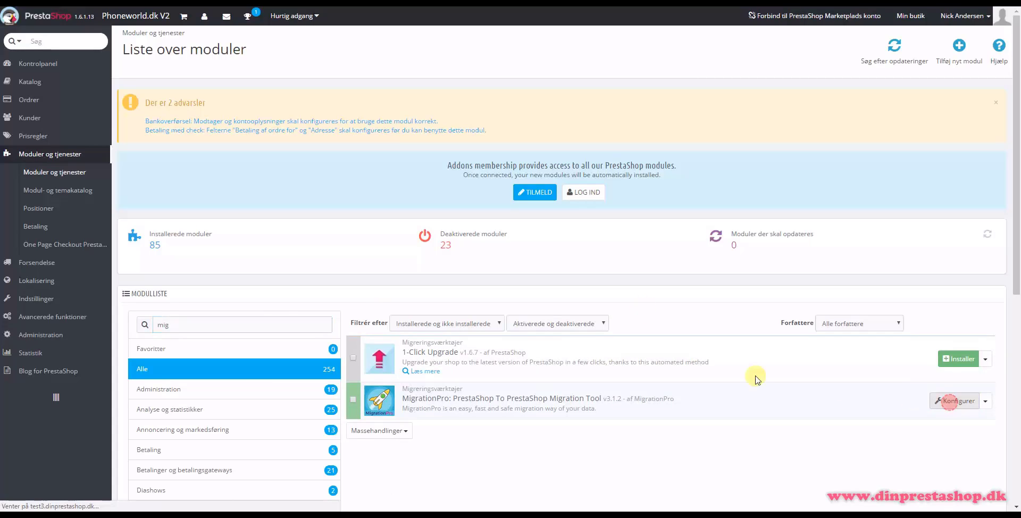